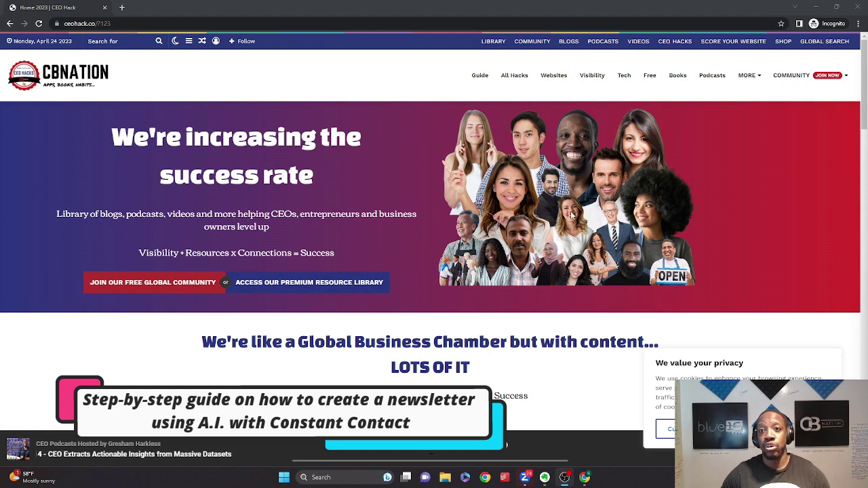
# From CEO Hack's Visibility section, open the Constant Contact listing and follow its business website link
pyautogui.click(595, 87)
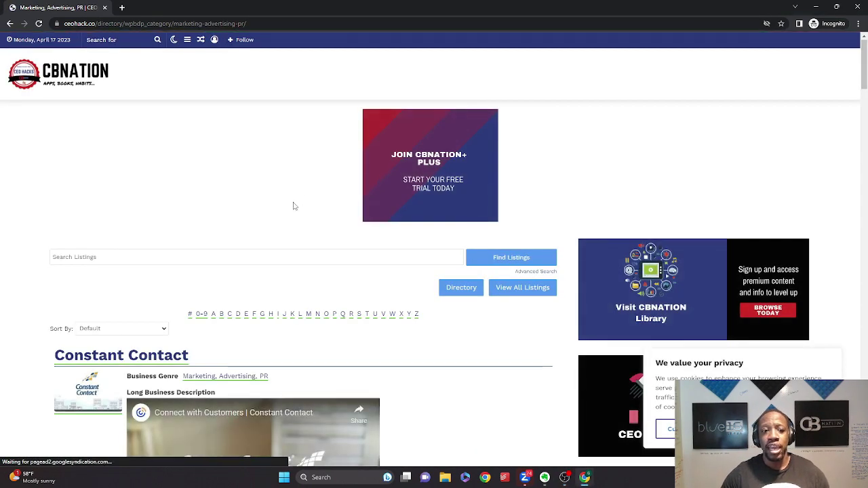
pyautogui.scroll(-3, 295, 203)
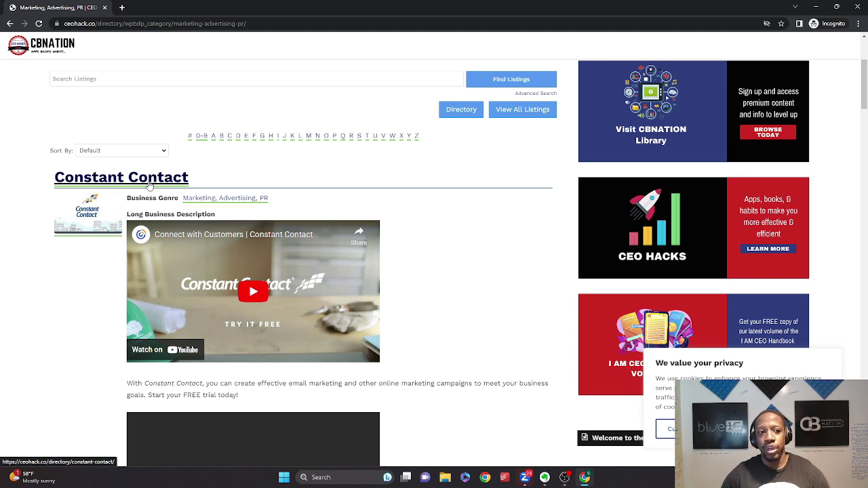
pyautogui.click(133, 79)
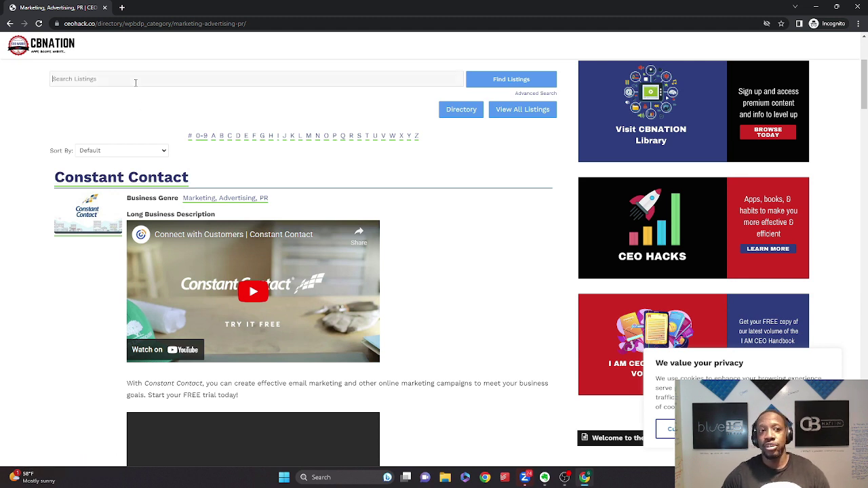
pyautogui.click(154, 179)
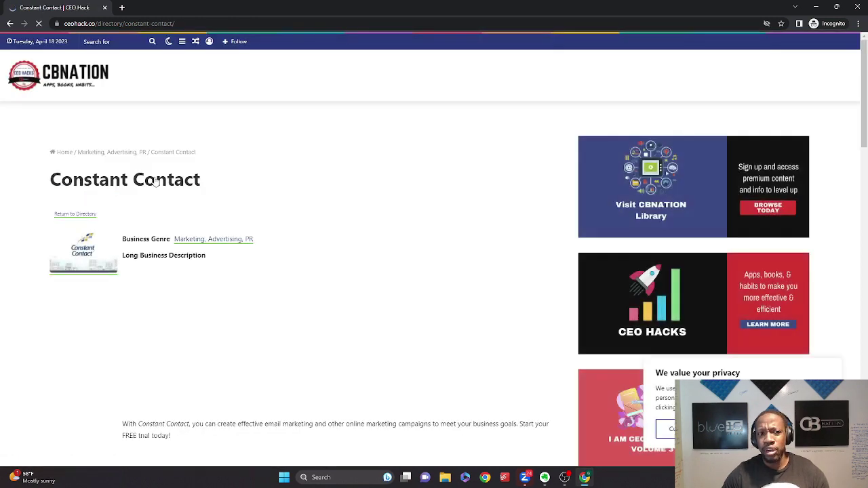
pyautogui.scroll(-6, 160, 175)
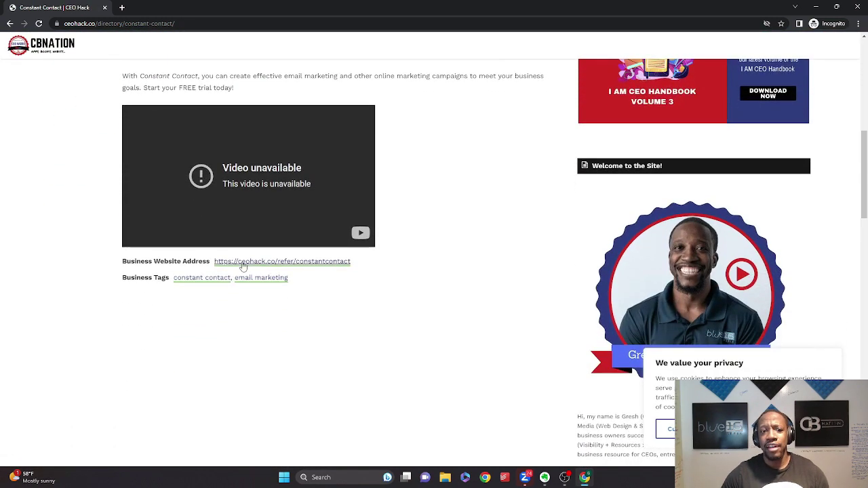
pyautogui.click(243, 264)
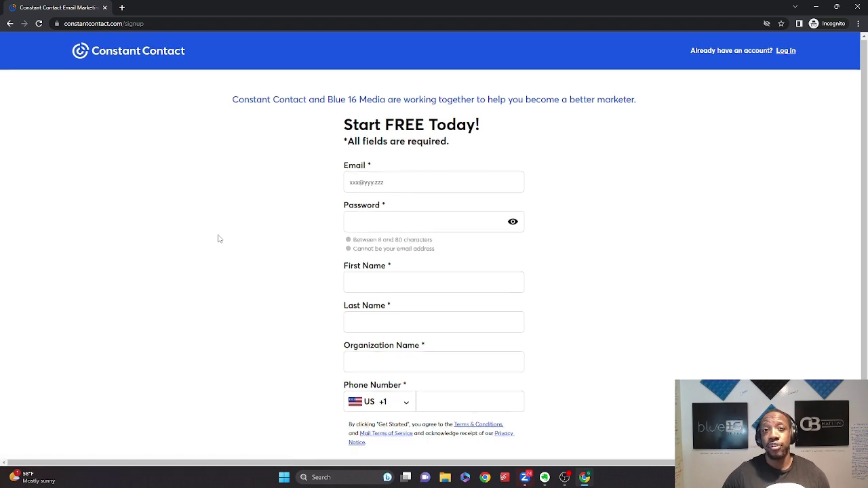
# Fill in the signup form's email, password, name, organization and phone fields, then create the free account
pyautogui.scroll(-2, 219, 239)
pyautogui.scroll(1, 409, 169)
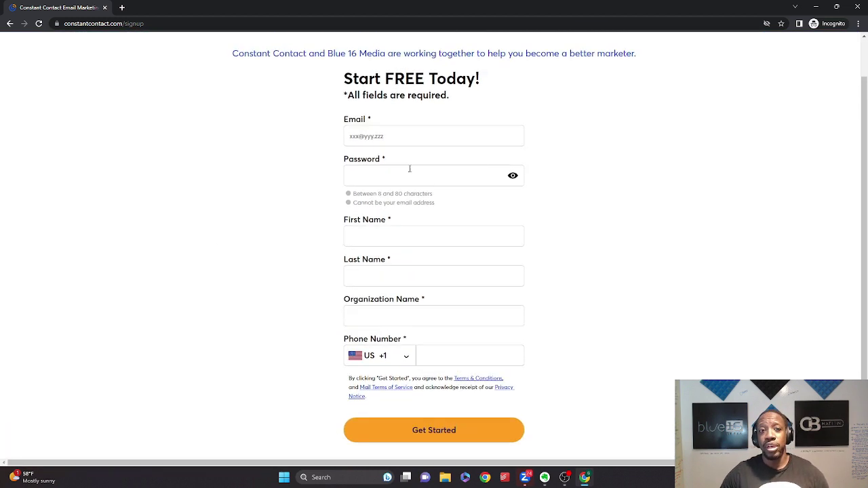
pyautogui.click(403, 133)
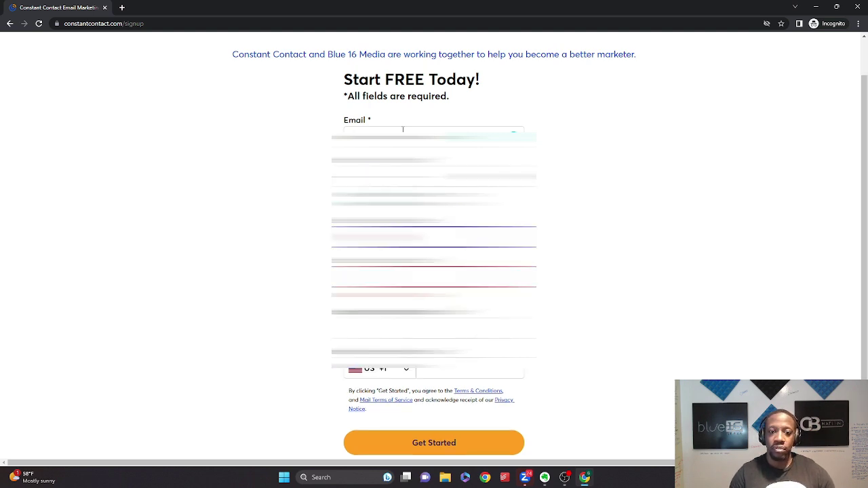
pyautogui.press('capslock')
pyautogui.press('capslock')
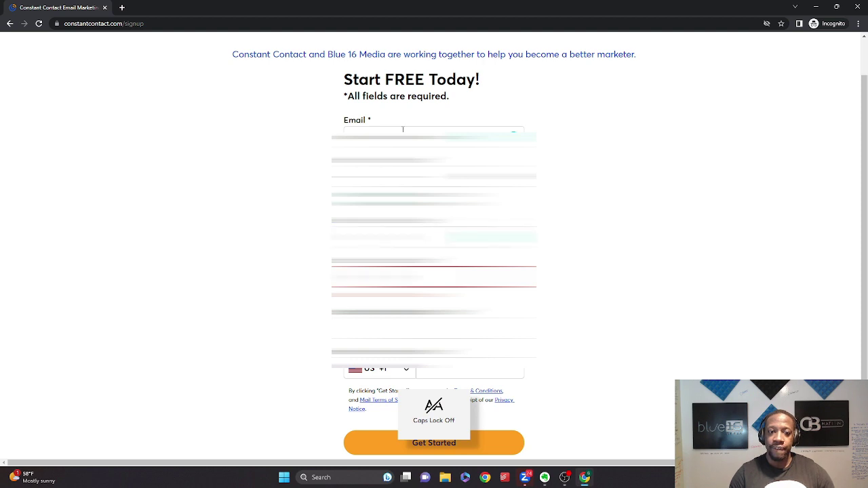
pyautogui.press('capslock')
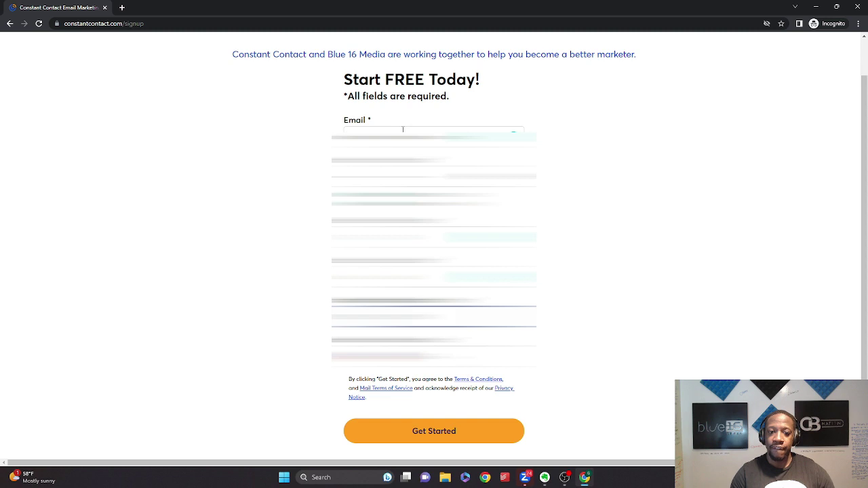
pyautogui.press('capslock')
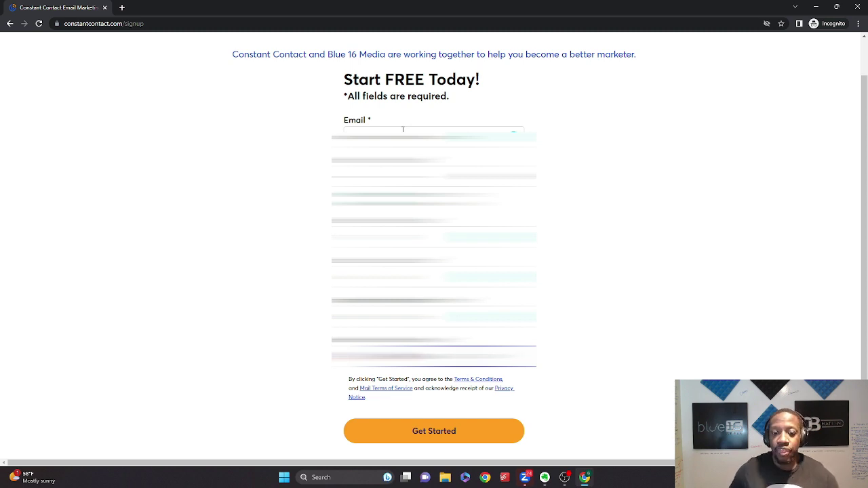
pyautogui.click(478, 441)
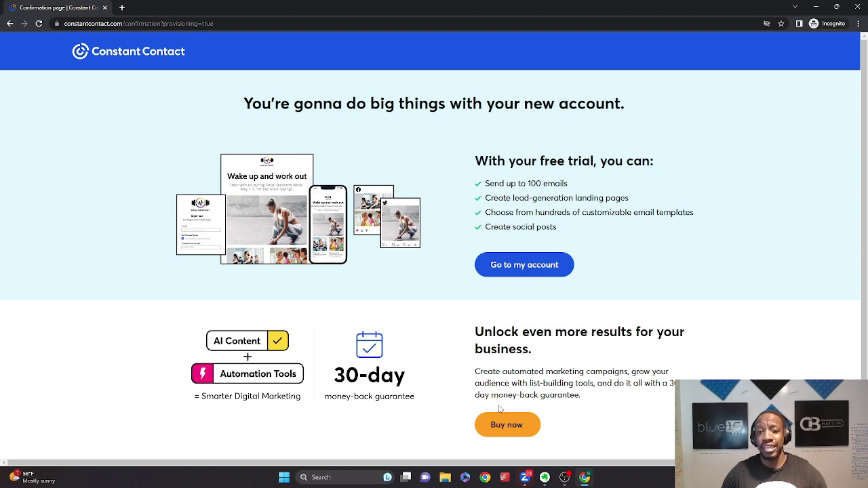
# Enter the new account, start onboarding and answer that Constant Contact was used before
pyautogui.click(503, 272)
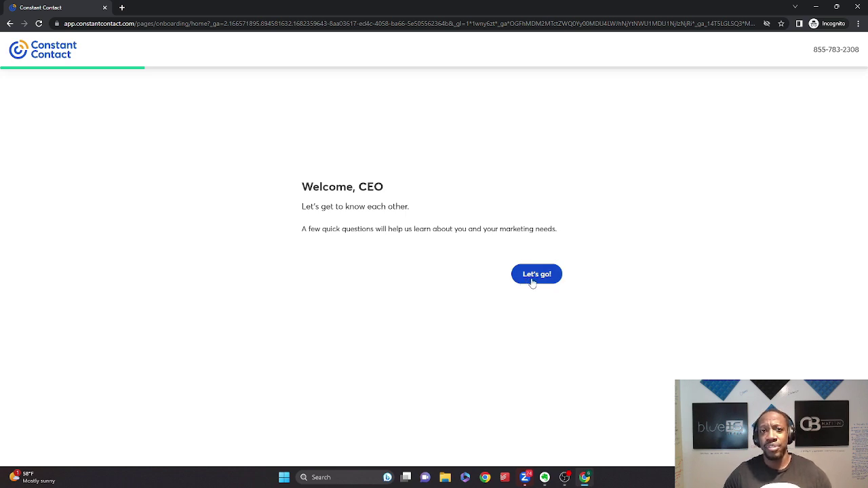
pyautogui.click(532, 282)
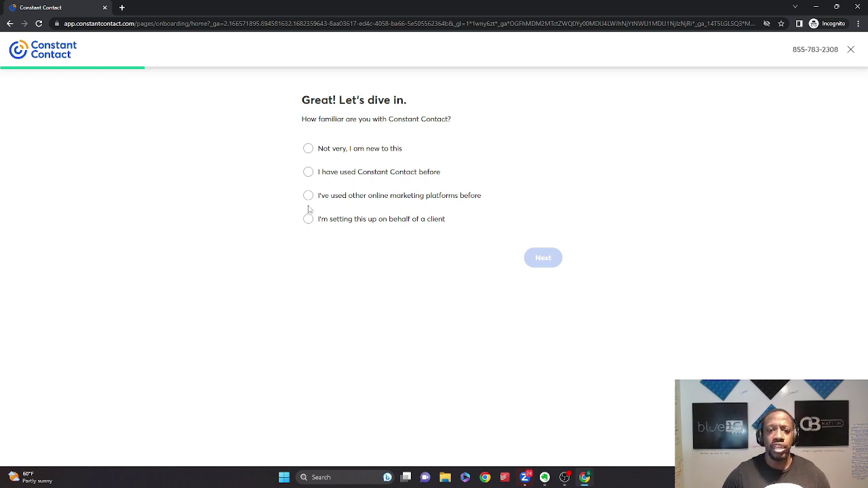
pyautogui.click(308, 172)
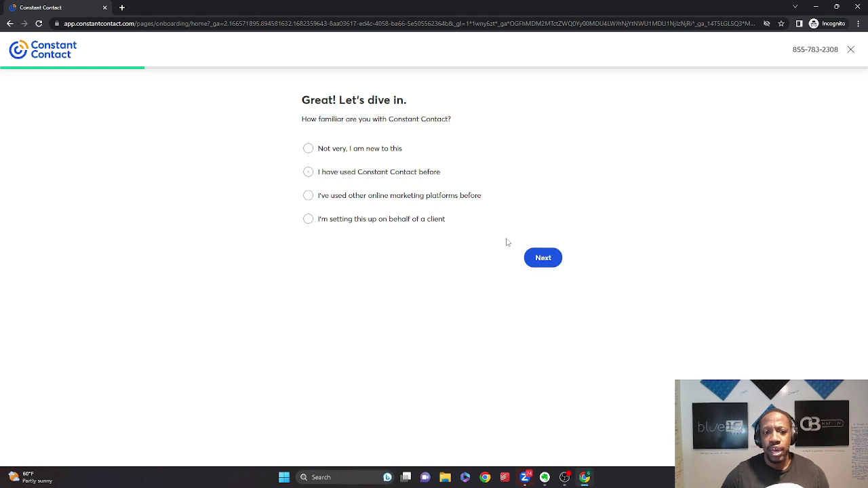
pyautogui.click(542, 257)
# Set the business type to YouTube and the first-month goals to Not sure yet
pyautogui.click(412, 147)
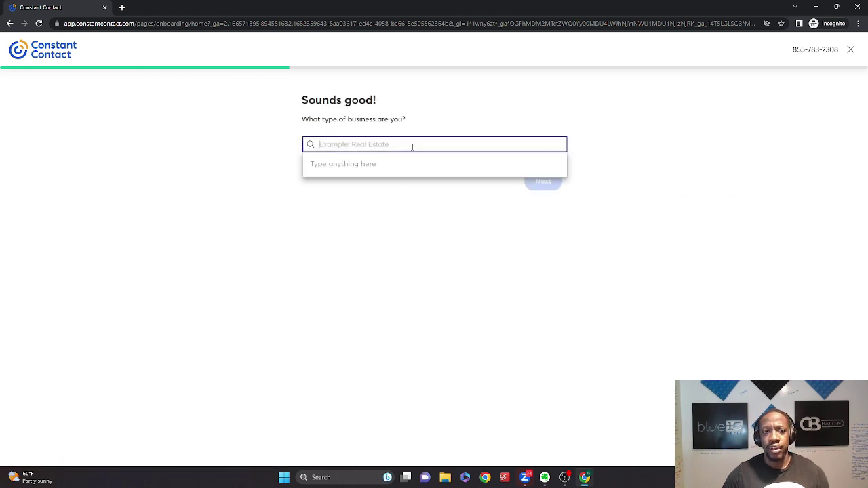
pyautogui.write('Youtube')
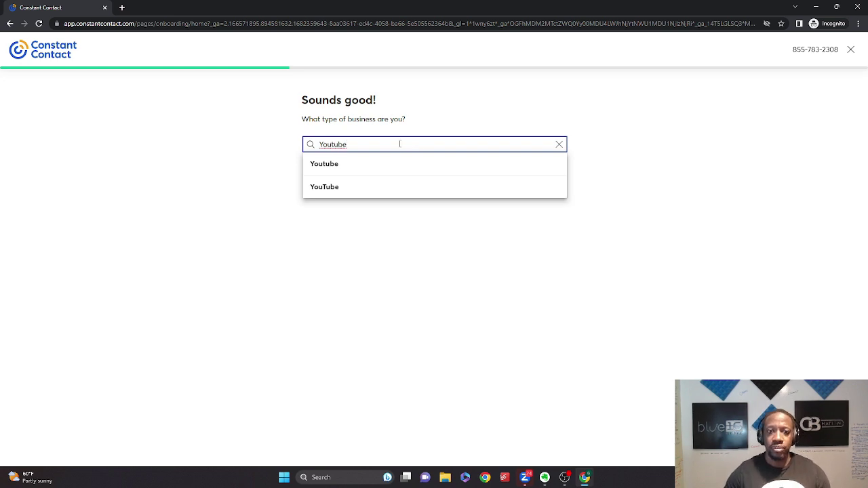
pyautogui.click(407, 189)
pyautogui.click(544, 179)
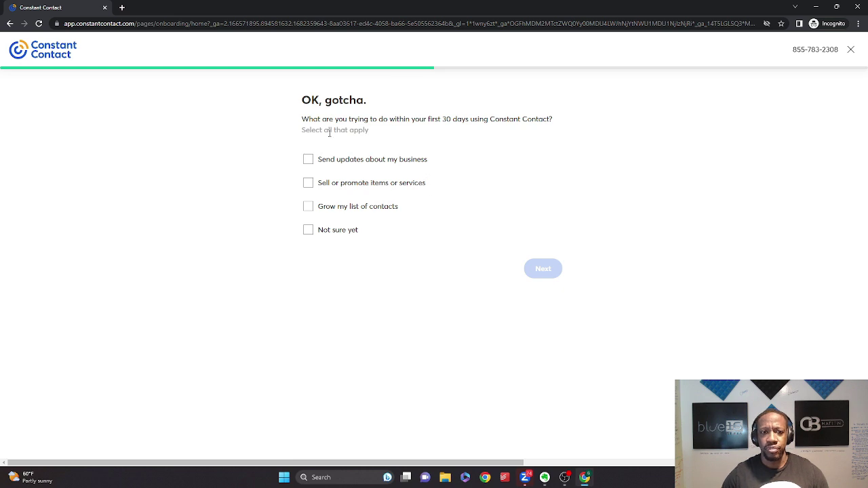
pyautogui.click(313, 232)
pyautogui.click(547, 276)
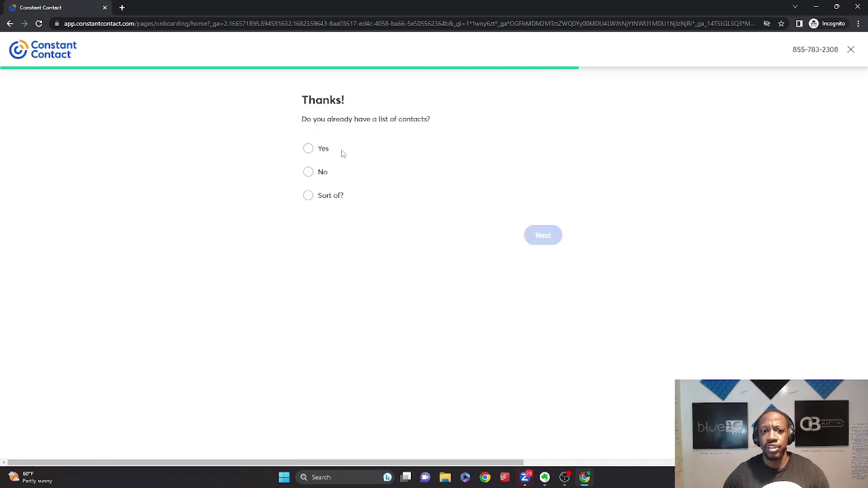
pyautogui.click(309, 174)
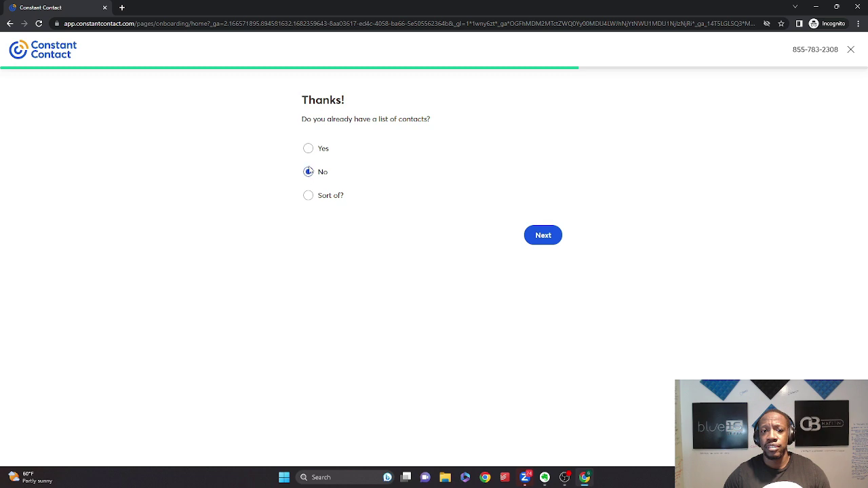
pyautogui.click(309, 196)
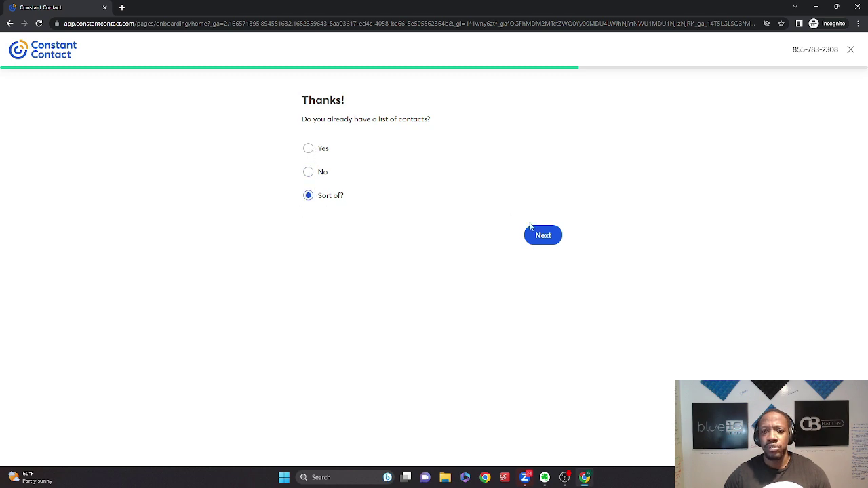
pyautogui.click(540, 235)
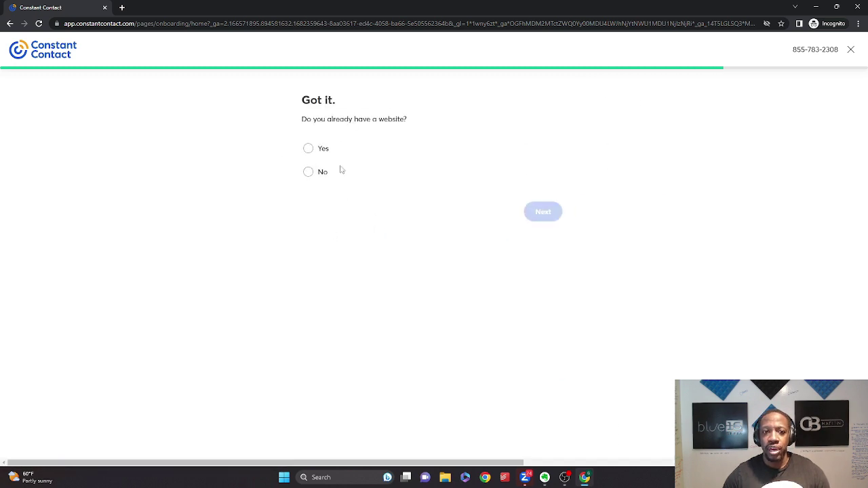
pyautogui.click(309, 149)
pyautogui.click(446, 215)
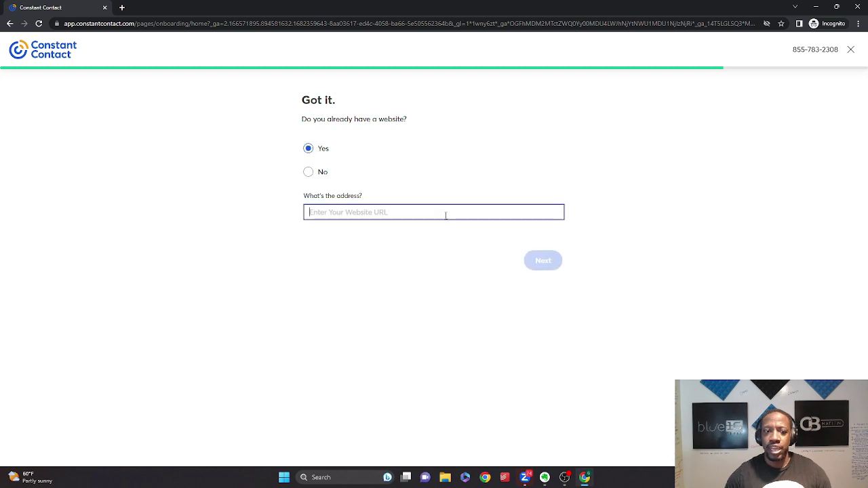
pyautogui.write('http')
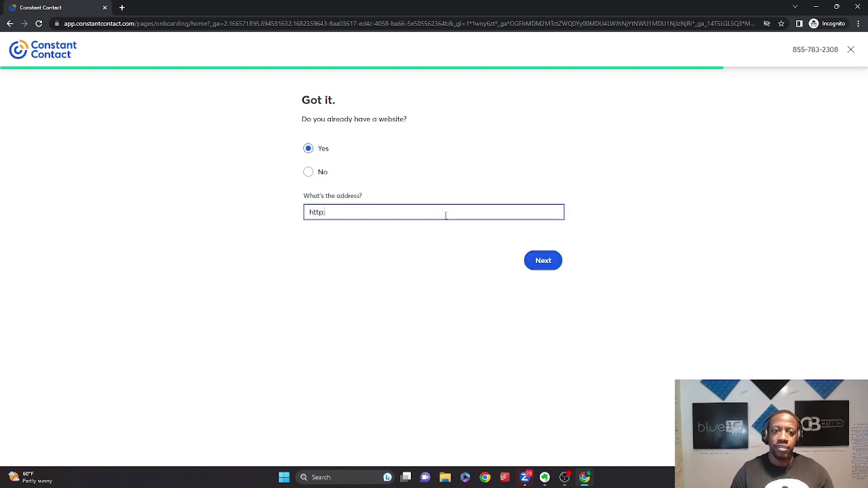
pyautogui.write('://ceohack.co')
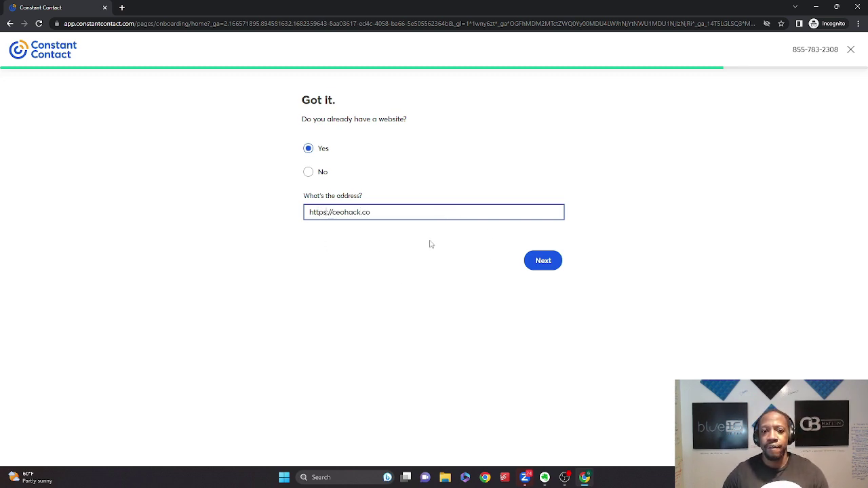
pyautogui.click(533, 268)
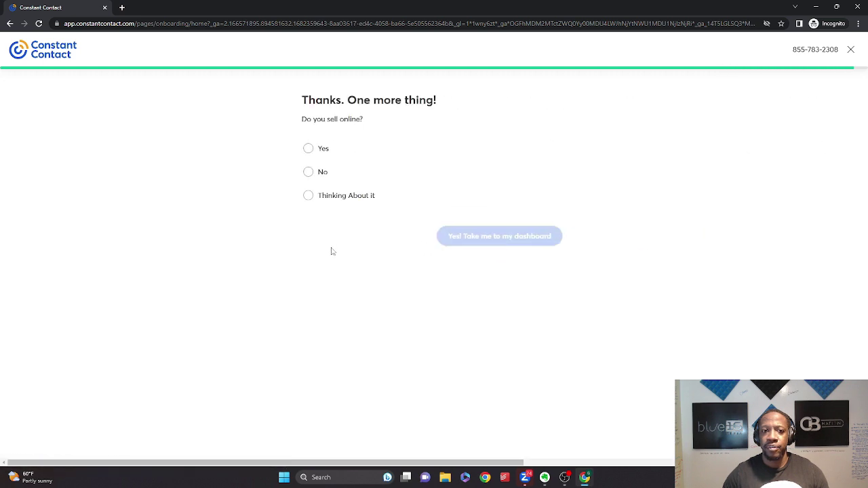
# Answer Thinking About it for selling online and finish onboarding to the dashboard
pyautogui.click(309, 172)
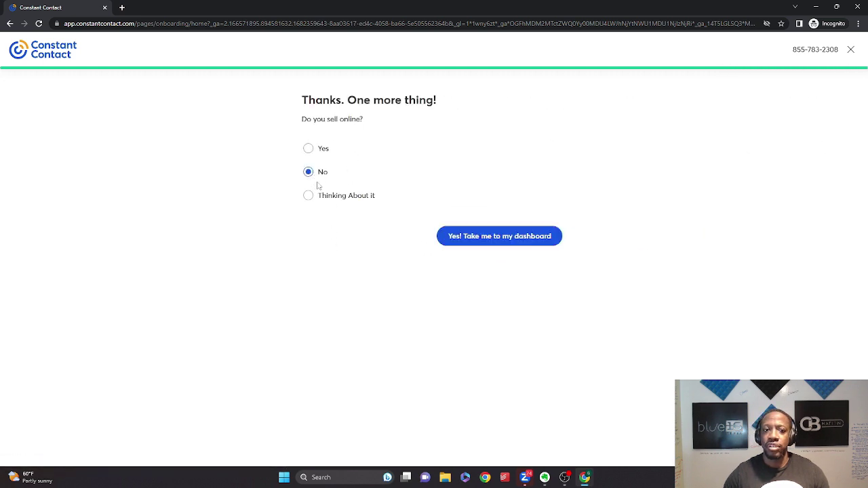
pyautogui.click(309, 195)
pyautogui.click(465, 242)
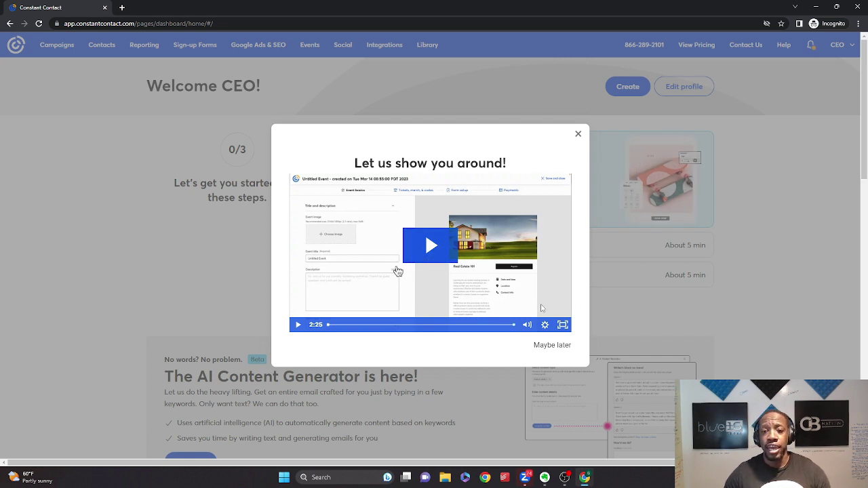
# Dismiss the tour and launch the AI Content Generator from further down the dashboard
pyautogui.click(566, 349)
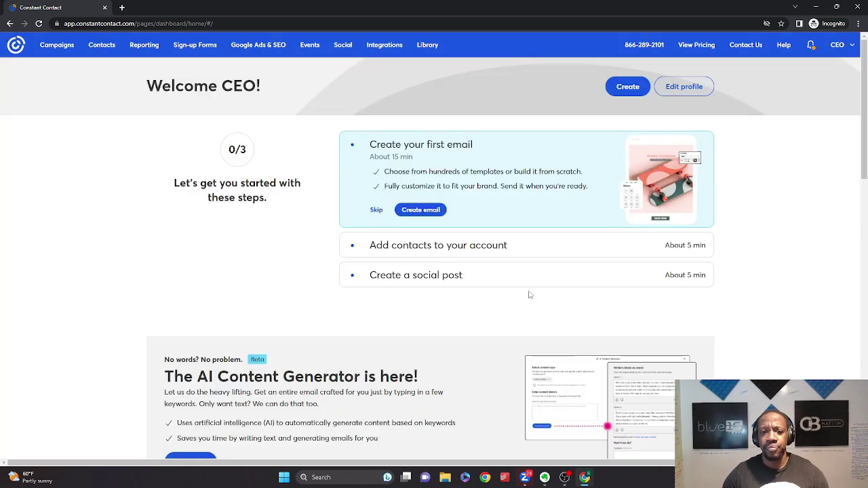
pyautogui.scroll(-1, 448, 275)
pyautogui.scroll(-1, 448, 275)
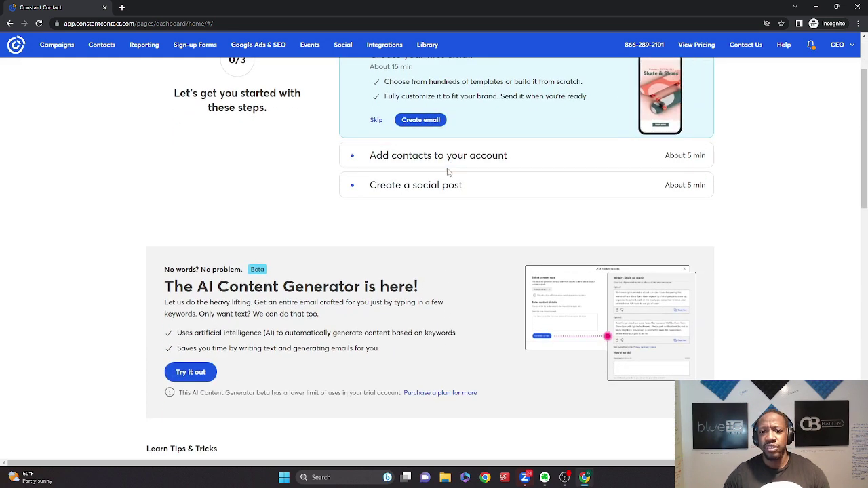
pyautogui.scroll(-1, 437, 209)
pyautogui.scroll(2, 436, 207)
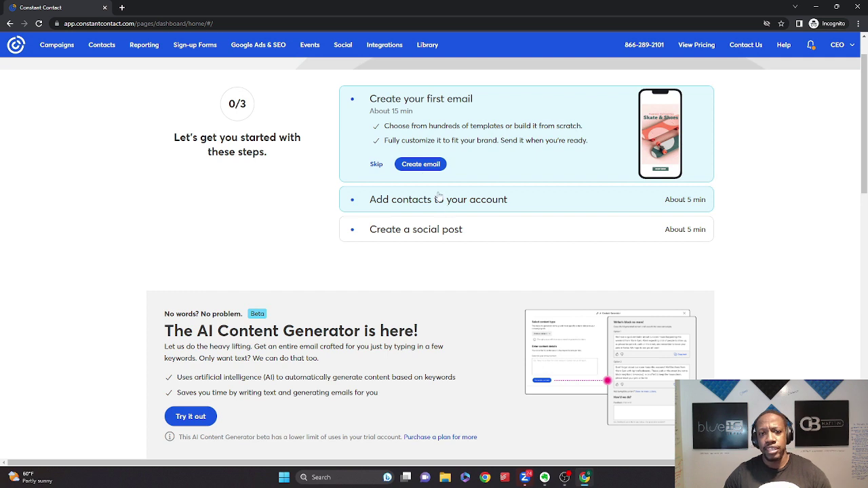
pyautogui.scroll(-1, 277, 195)
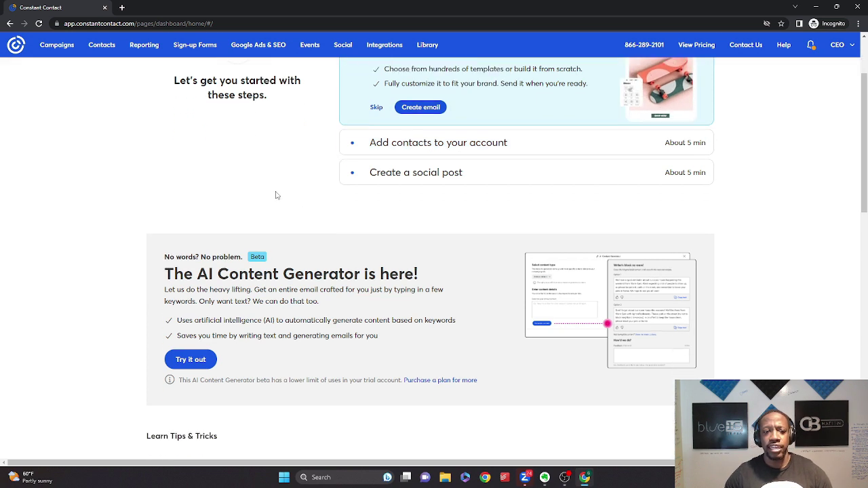
pyautogui.scroll(-2, 276, 195)
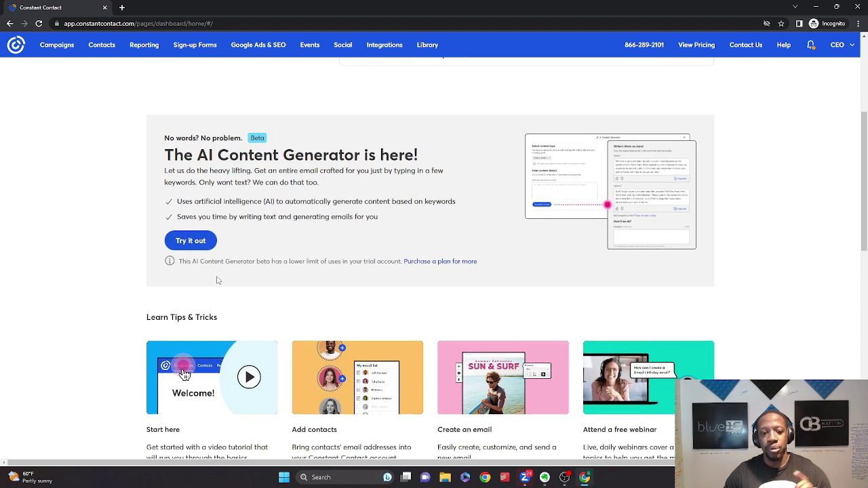
pyautogui.click(199, 243)
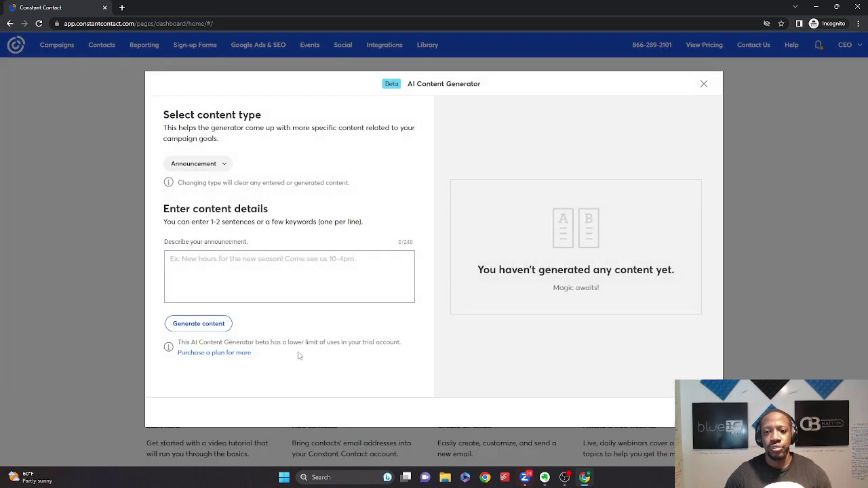
# Set the AI Content Generator's content type to Newsletter
pyautogui.click(214, 168)
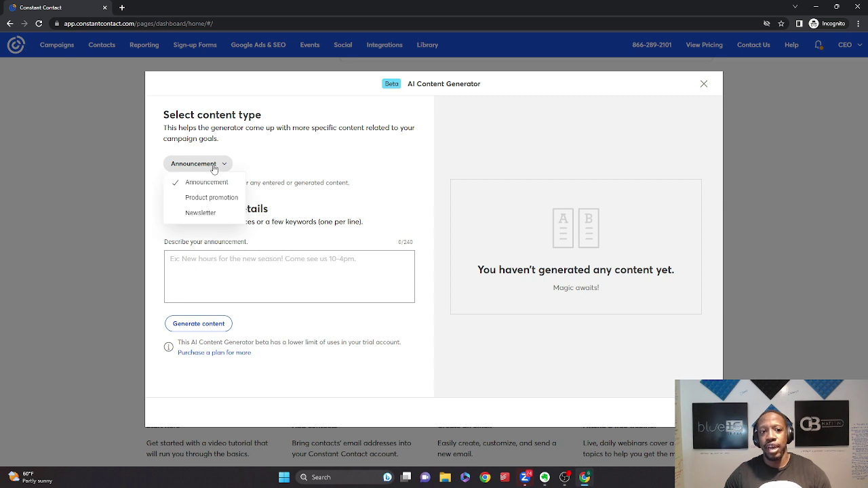
pyautogui.click(224, 198)
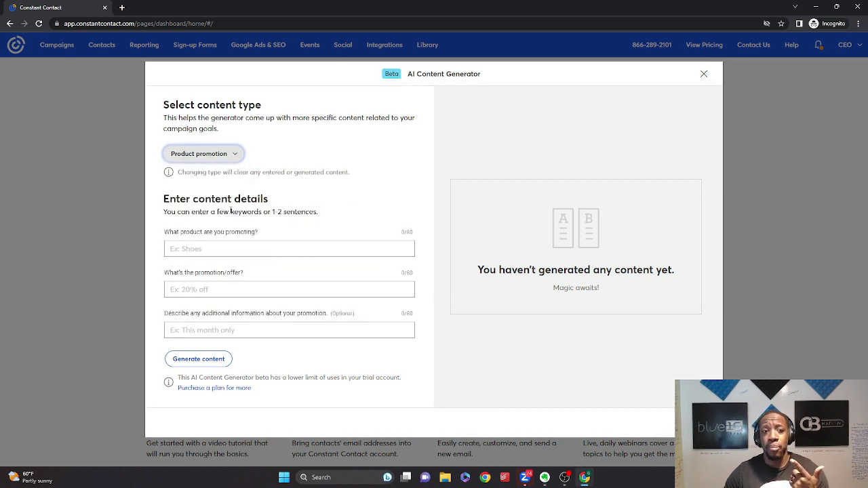
pyautogui.click(210, 159)
pyautogui.click(219, 203)
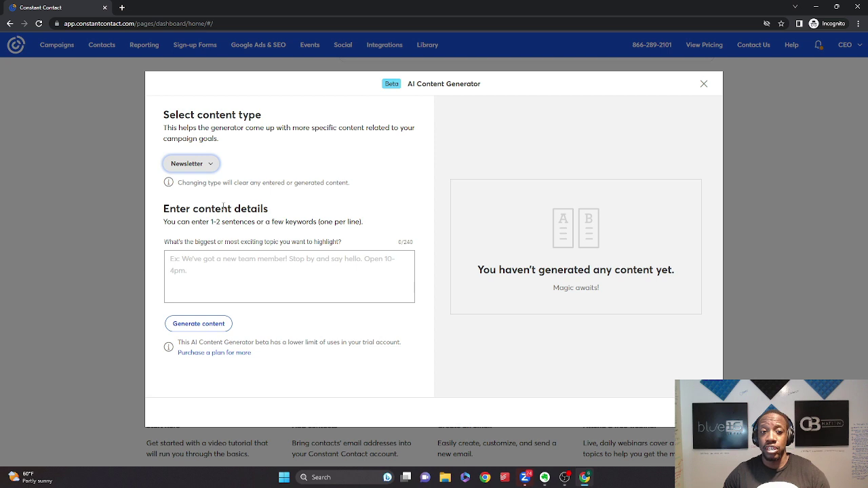
# Type the topic: I AM CEO Handbook Volume 3 is live, plus over 1600 podcast recordings and episodes
pyautogui.click(203, 258)
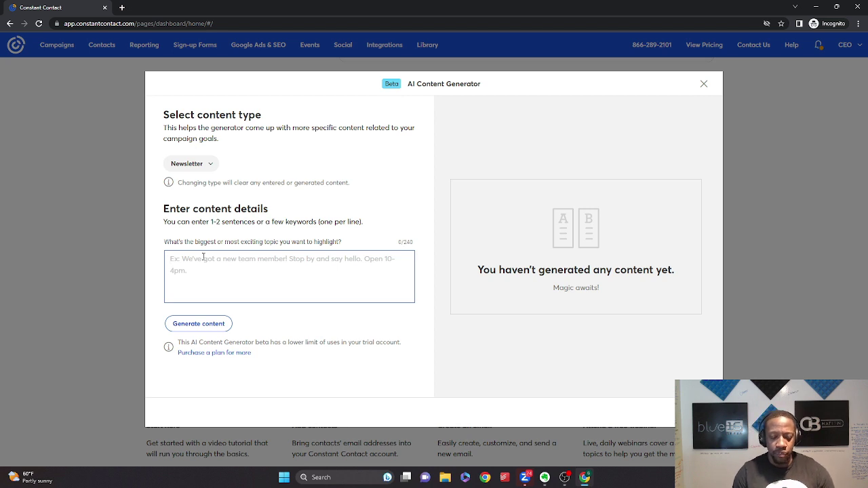
pyautogui.write('I am')
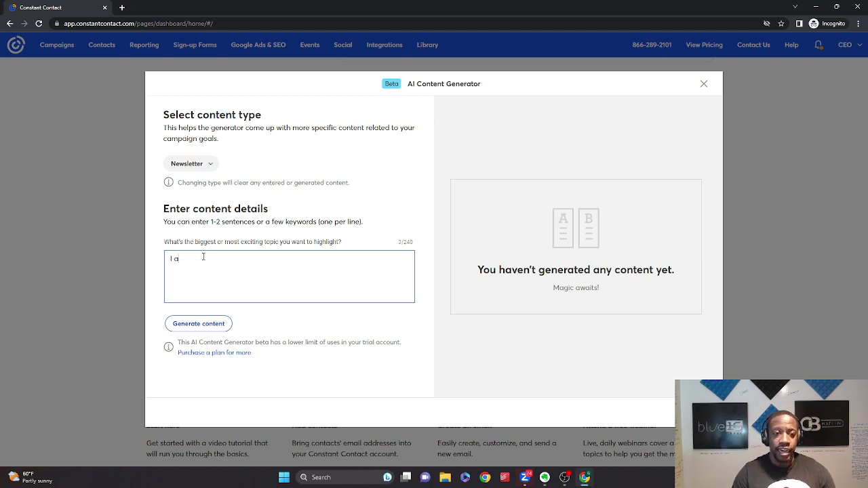
pyautogui.press('BackSpace')
pyautogui.press('BackSpace')
pyautogui.press('capslock')
pyautogui.write('AM CEO')
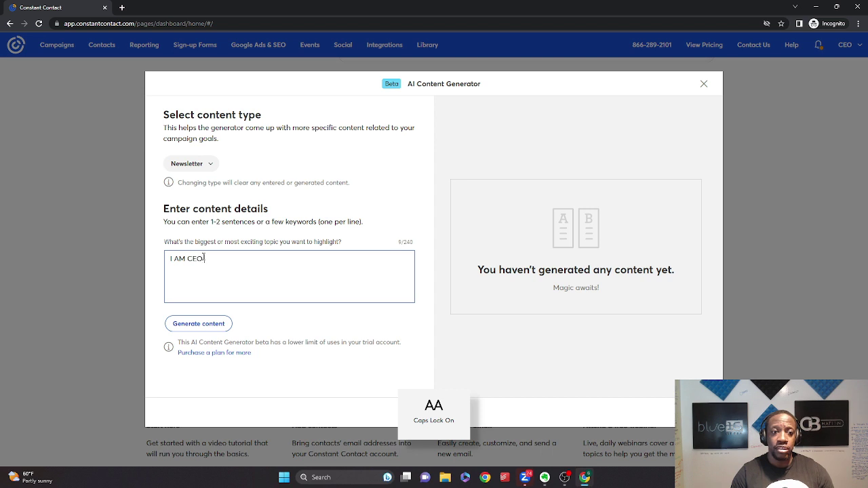
pyautogui.press('capslock')
pyautogui.write('.')
pyautogui.write('Han')
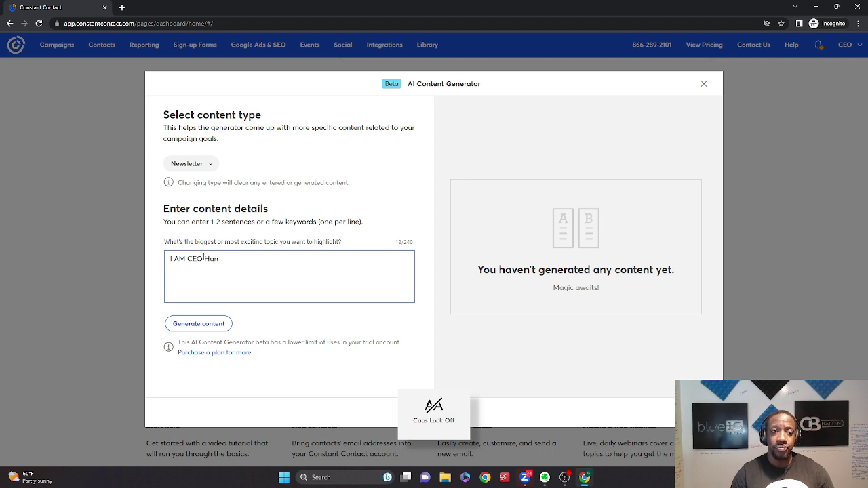
pyautogui.write('dbook Vo')
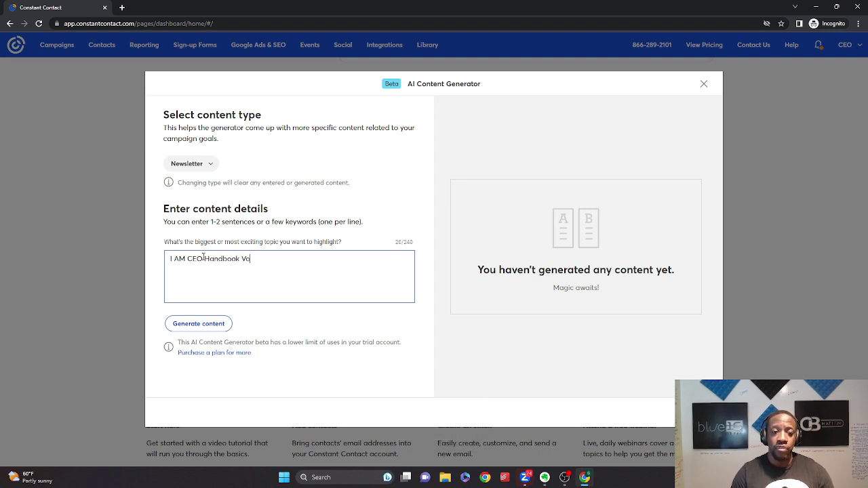
pyautogui.write('lume 3 is ')
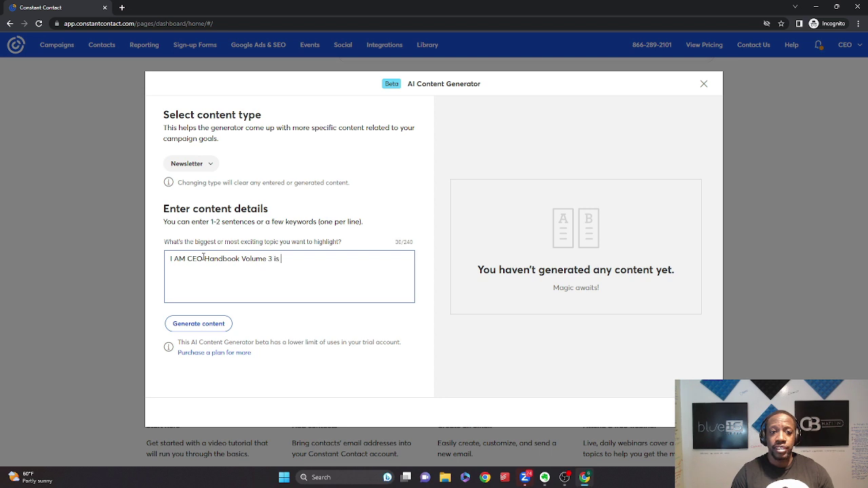
pyautogui.write('now live and available for')
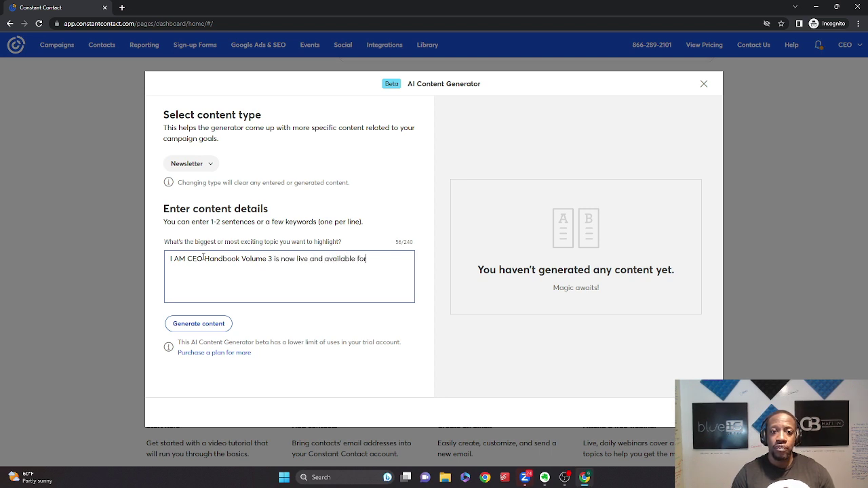
pyautogui.write(' download')
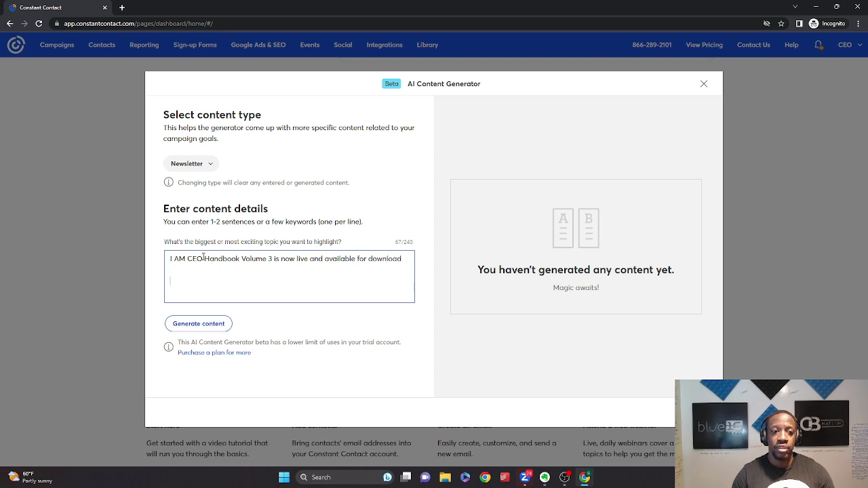
pyautogui.write('We co')
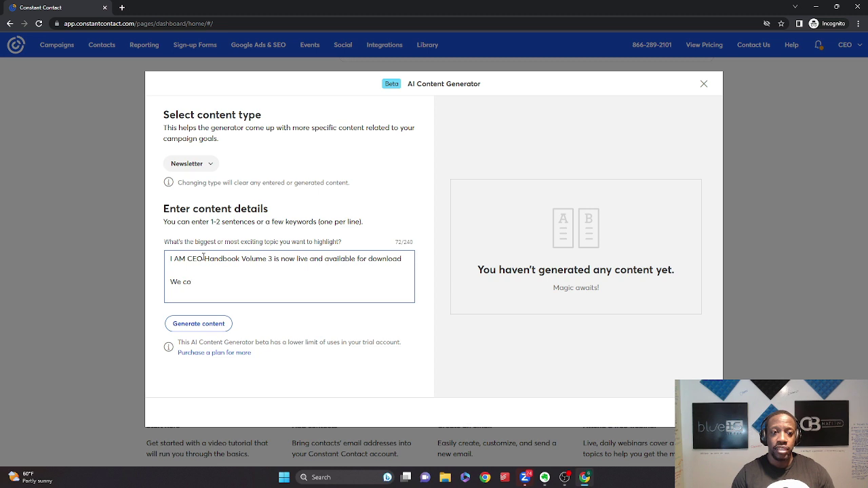
pyautogui.write('mpleded over 1600 ')
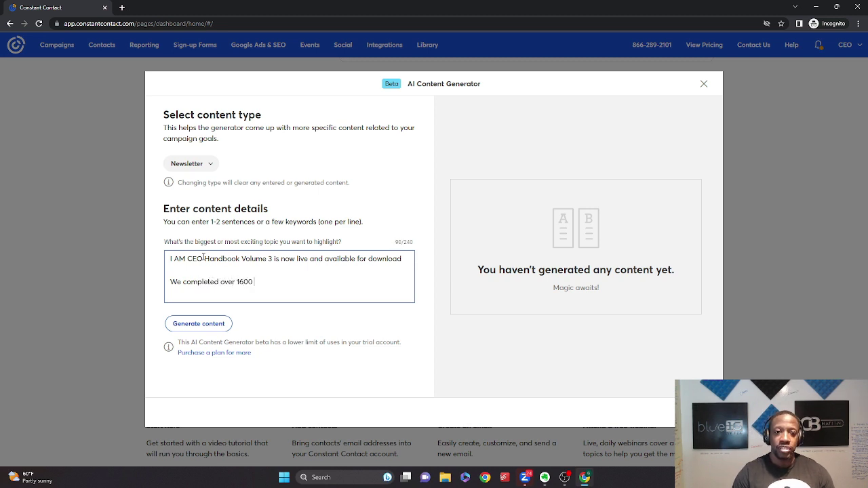
pyautogui.write('recordinge')
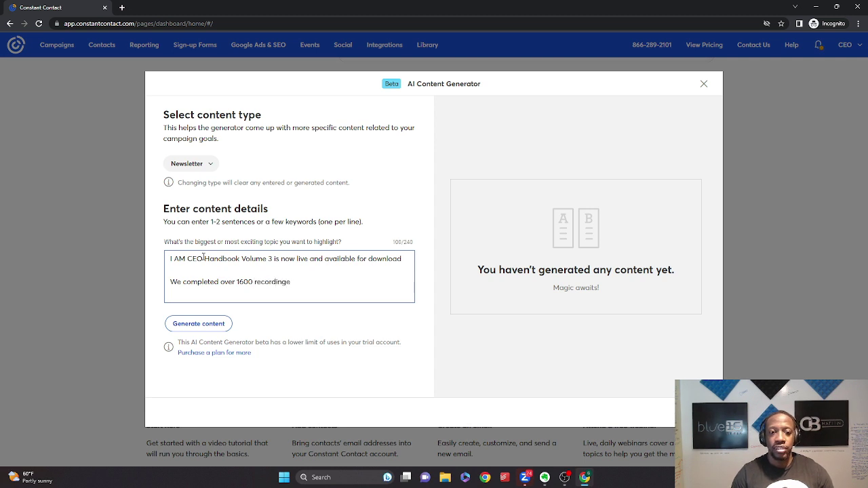
pyautogui.press('BackSpace')
pyautogui.write('s and epis')
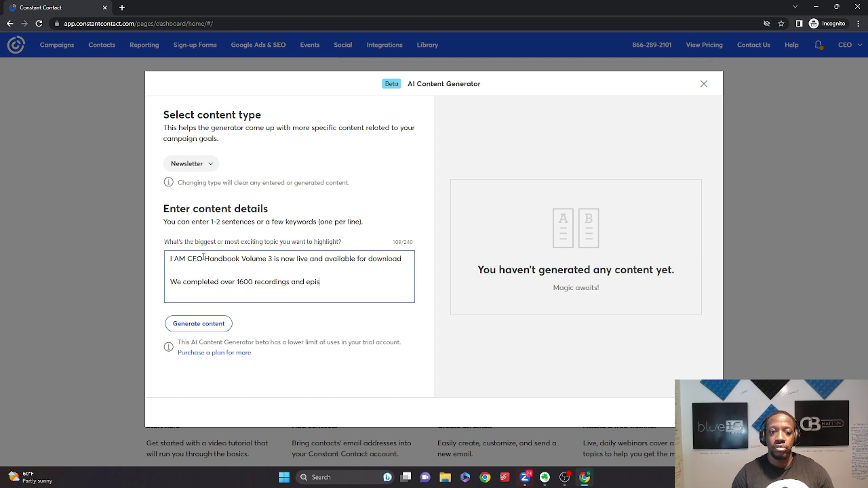
pyautogui.write('odes of our')
pyautogui.press('capslock')
pyautogui.write('I')
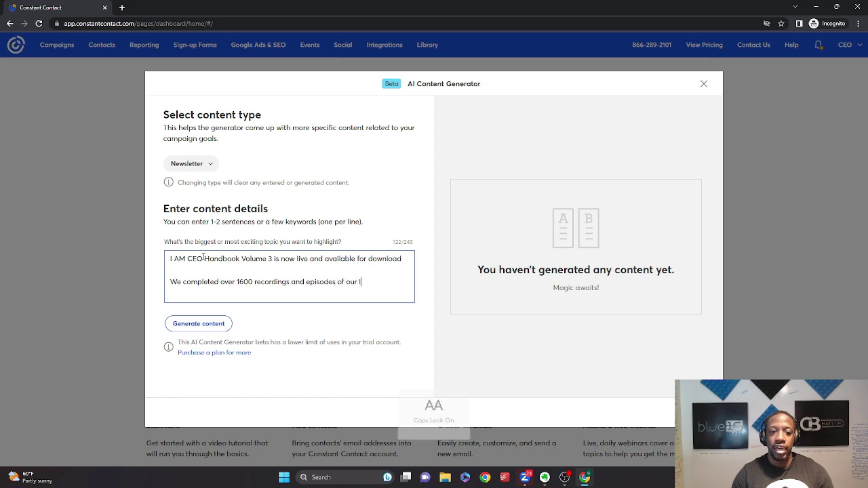
pyautogui.write(' AM CFO')
pyautogui.press('capslock')
pyautogui.write('Pod')
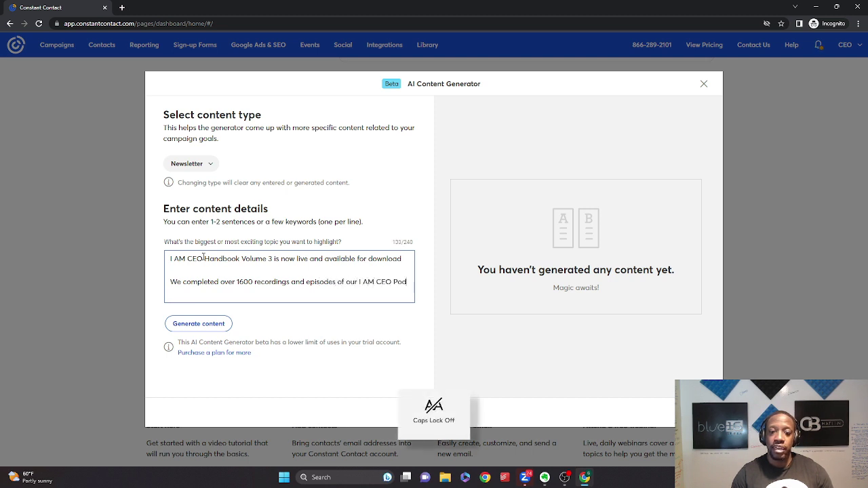
pyautogui.write('cast')
# Add a paragraph about planned virtual meetups for CEO entrepreneurs and business owners
pyautogui.press('Return')
pyautogui.press('Return')
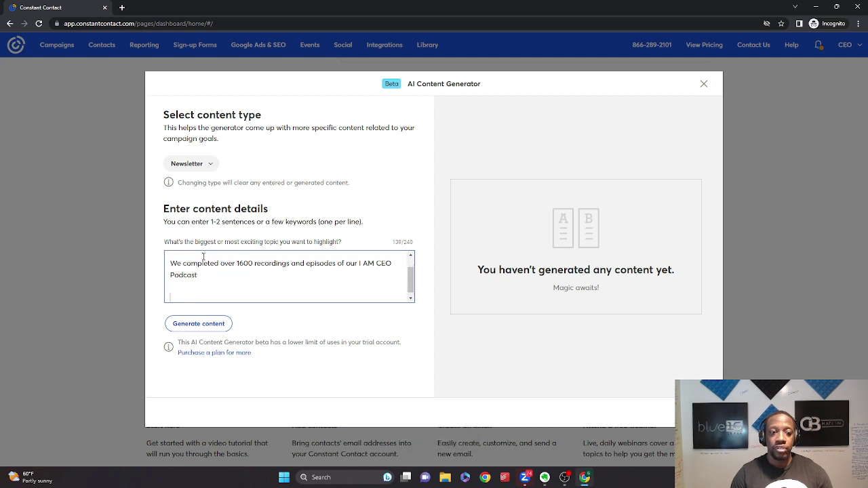
pyautogui.write('We are looo')
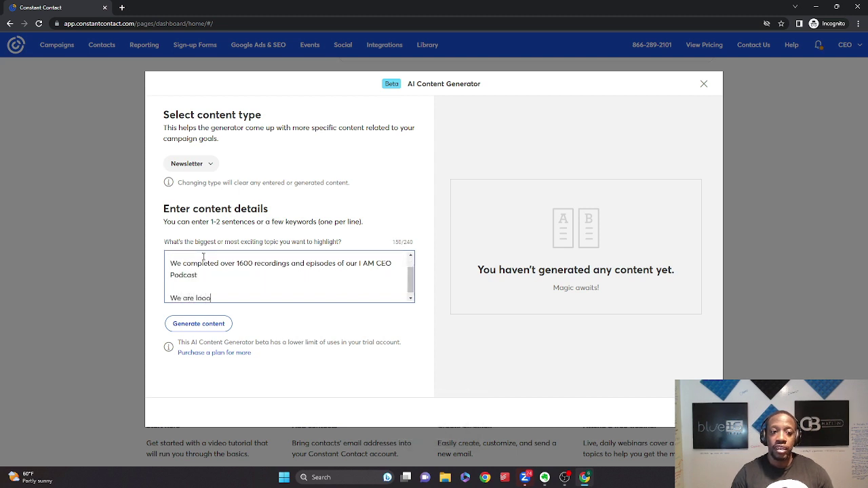
pyautogui.write('kinginto')
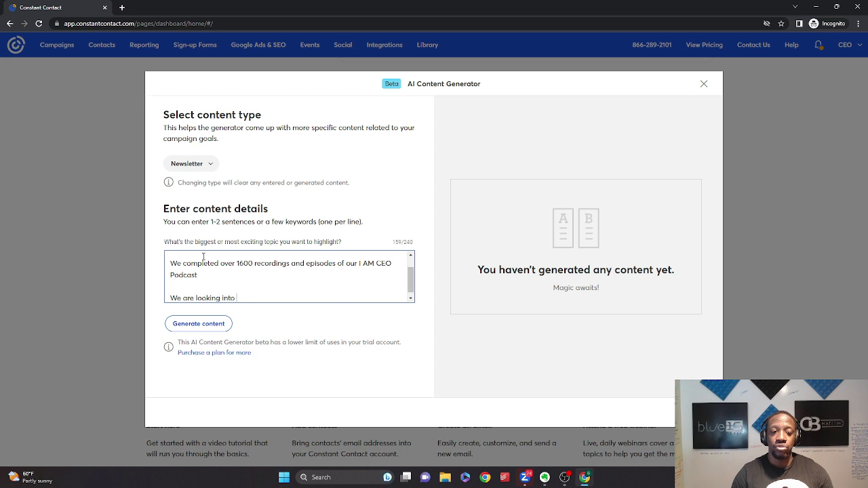
pyautogui.write(' doin')
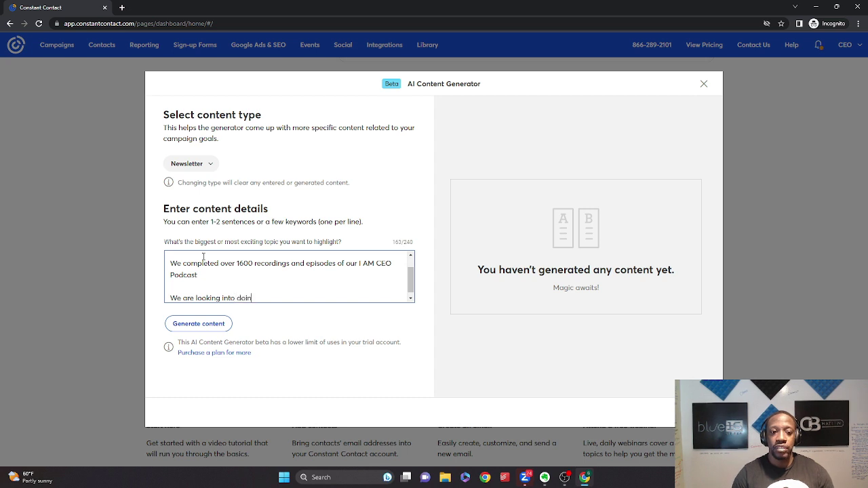
pyautogui.write('g vir')
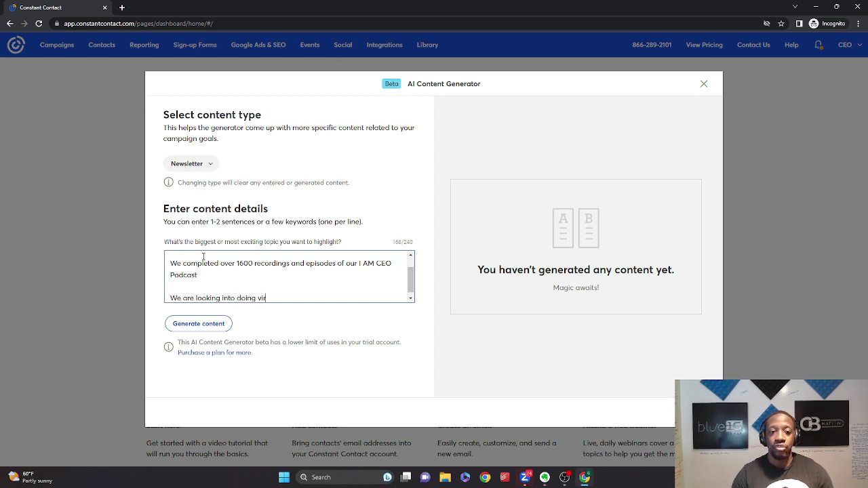
pyautogui.write('tual meetups for')
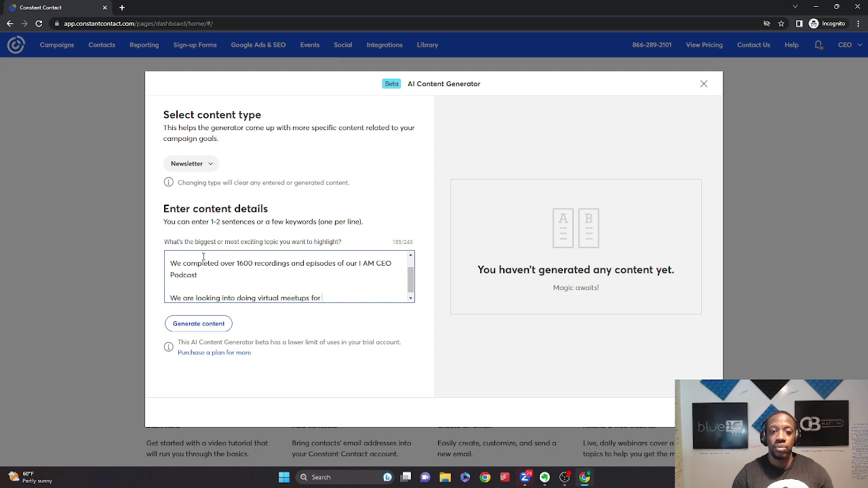
pyautogui.press('capslock')
pyautogui.write('CEO')
pyautogui.press('capslock')
pyautogui.write('en')
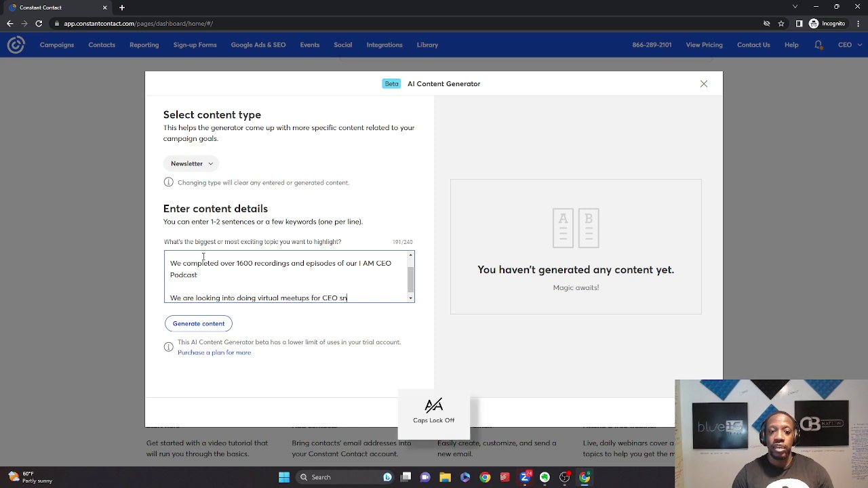
pyautogui.press('BackSpace')
pyautogui.press('BackSpace')
pyautogui.write('entrpren')
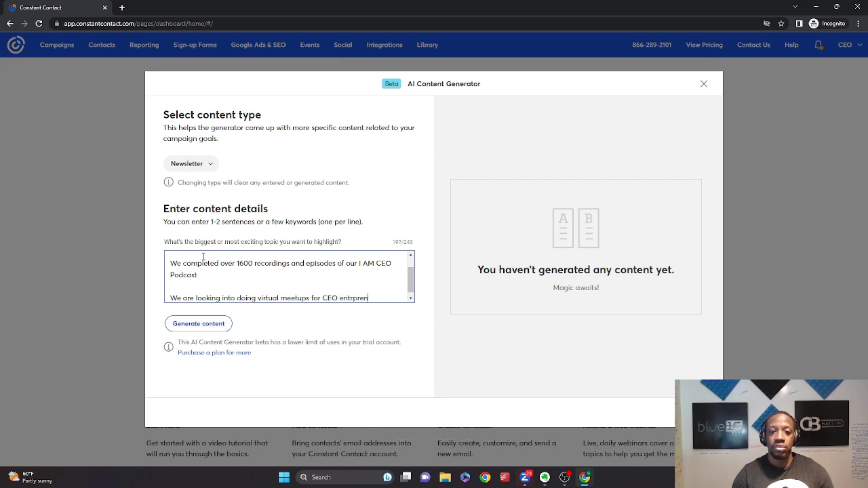
pyautogui.press('BackSpace')
pyautogui.press('BackSpace')
pyautogui.press('BackSpace')
pyautogui.write('epreneurs and bu')
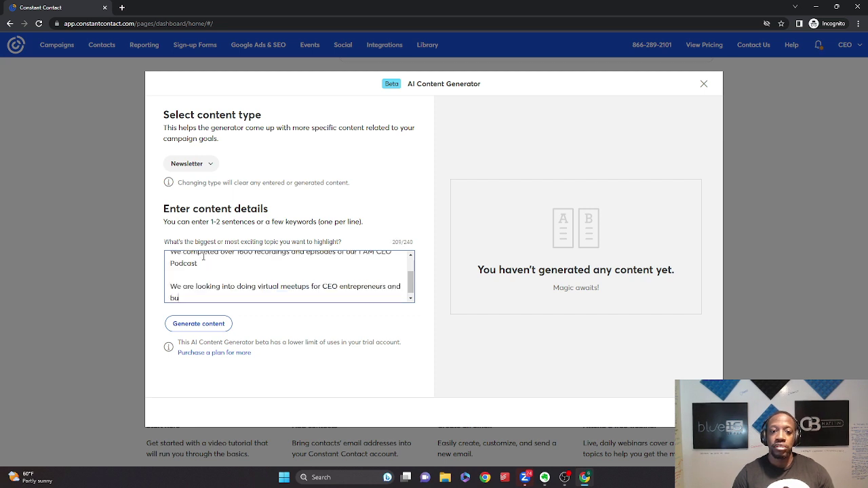
pyautogui.write('siness owners')
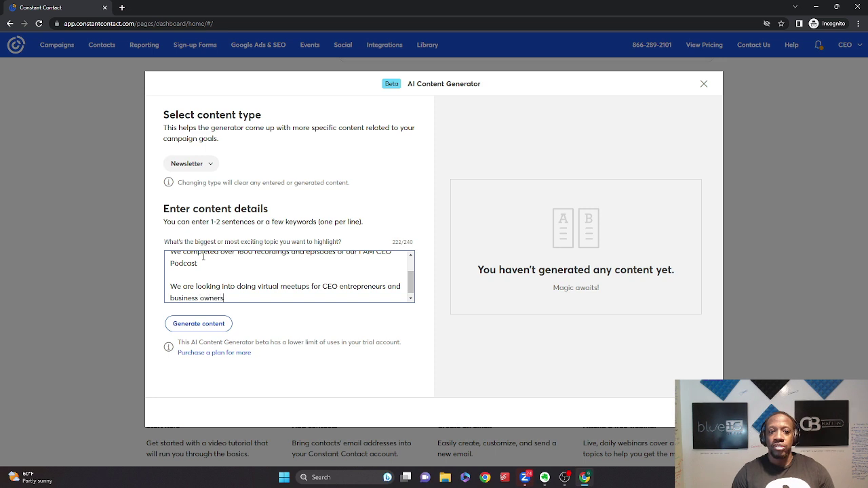
# Generate the newsletter content and review the Option 1 and Option 2 drafts
pyautogui.click(223, 325)
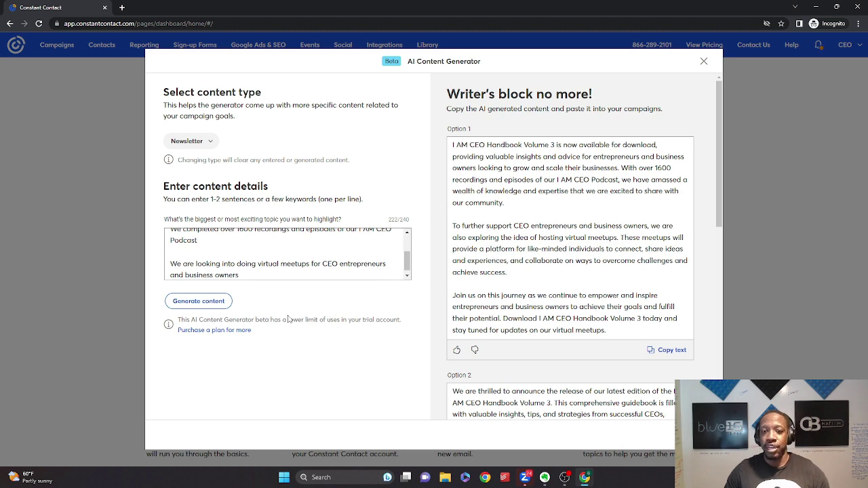
pyautogui.scroll(-3, 572, 244)
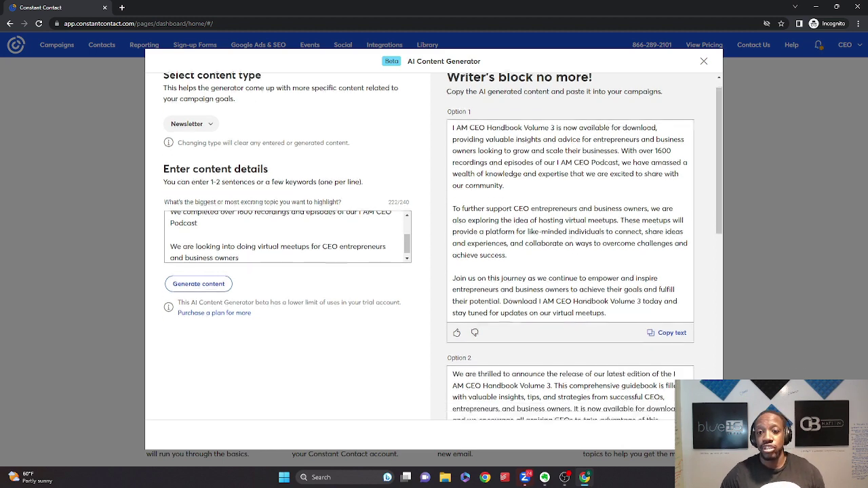
pyautogui.scroll(-8, 572, 244)
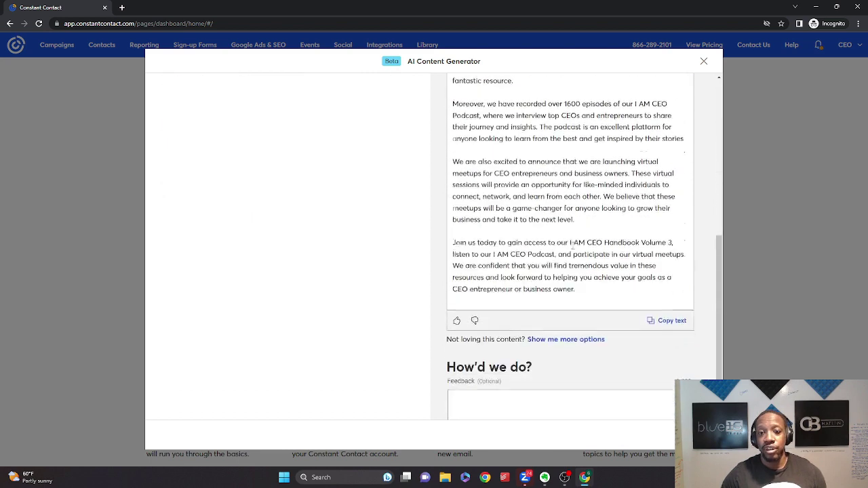
pyautogui.scroll(10, 575, 246)
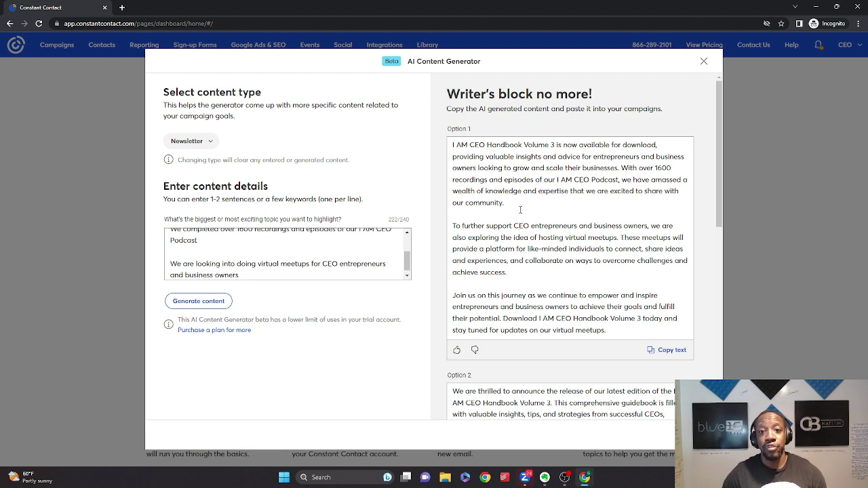
pyautogui.scroll(-1, 570, 208)
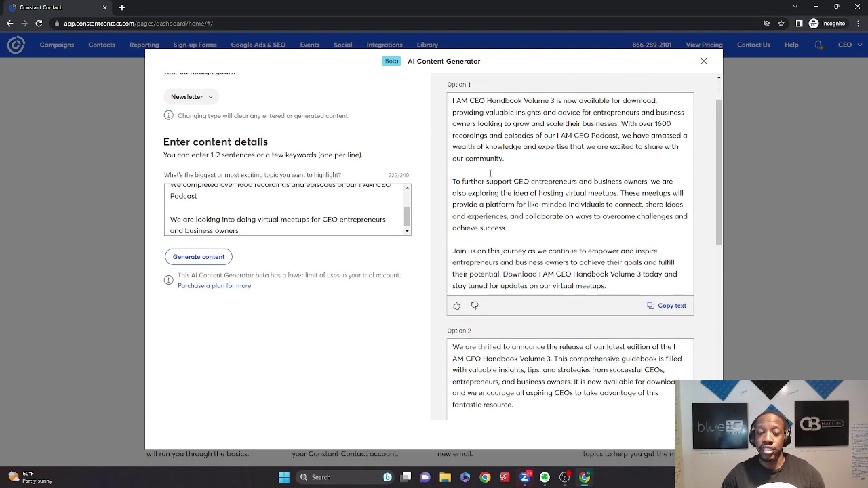
pyautogui.scroll(-1, 480, 218)
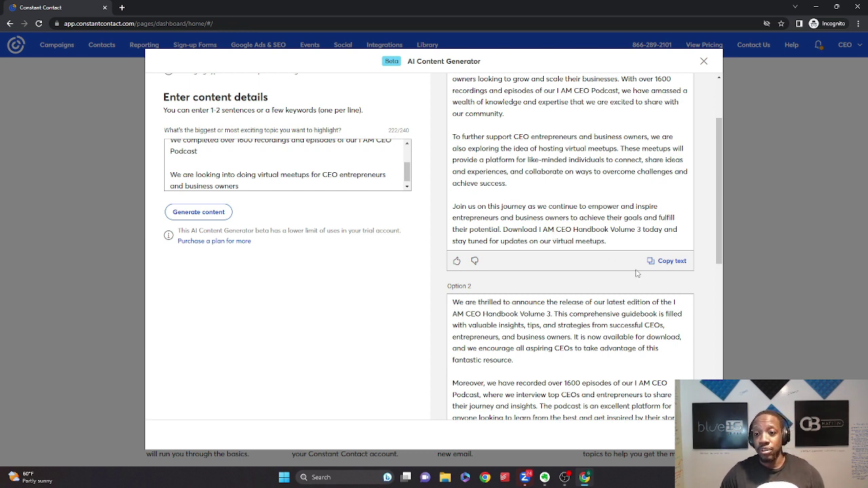
pyautogui.scroll(3, 406, 149)
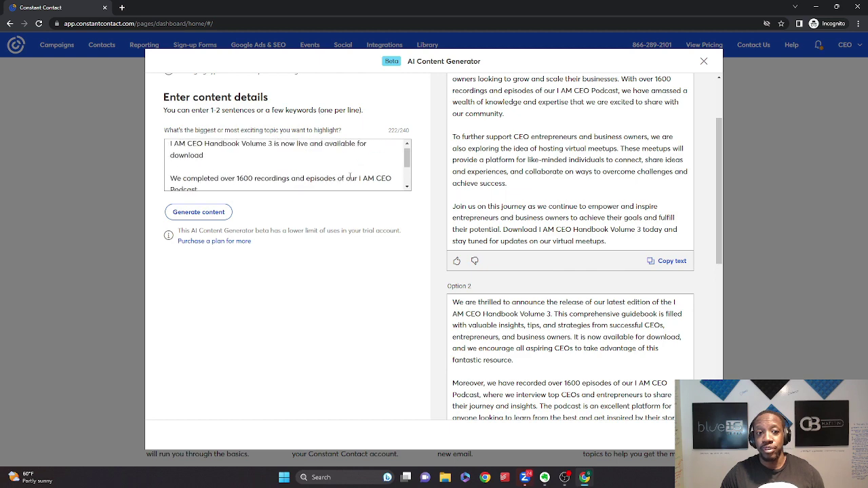
pyautogui.scroll(-1, 285, 271)
pyautogui.scroll(-5, 574, 213)
pyautogui.scroll(4, 574, 213)
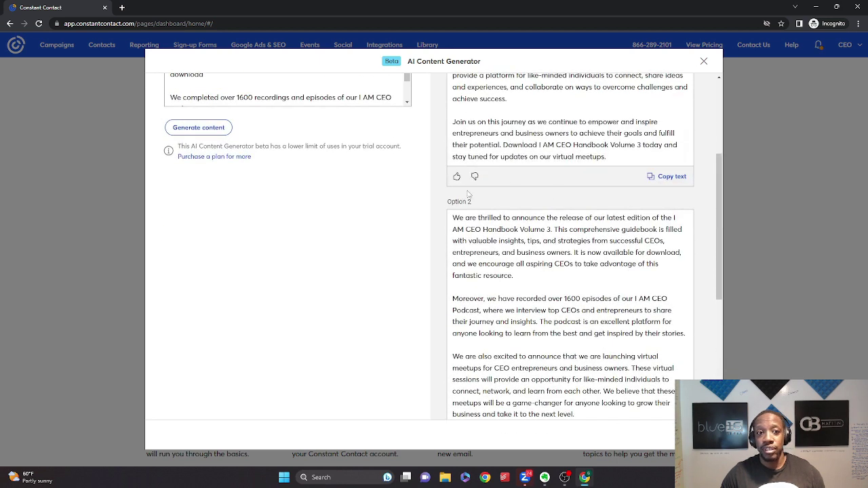
pyautogui.scroll(2, 491, 191)
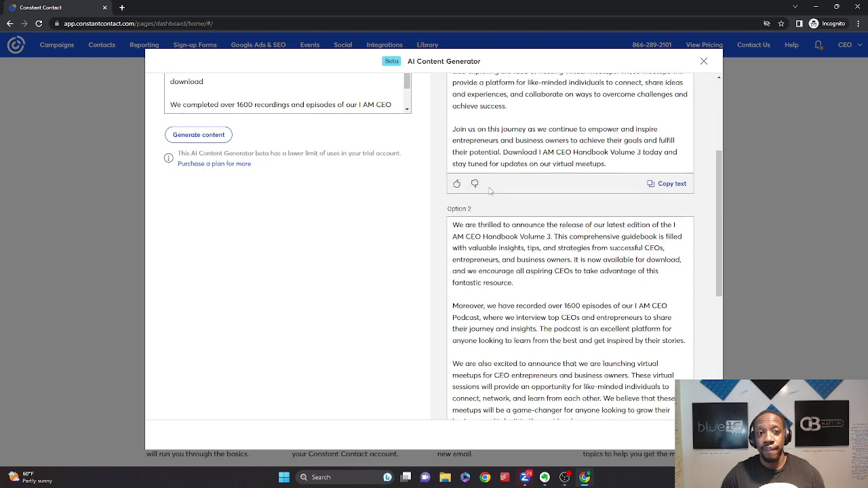
pyautogui.scroll(3, 491, 190)
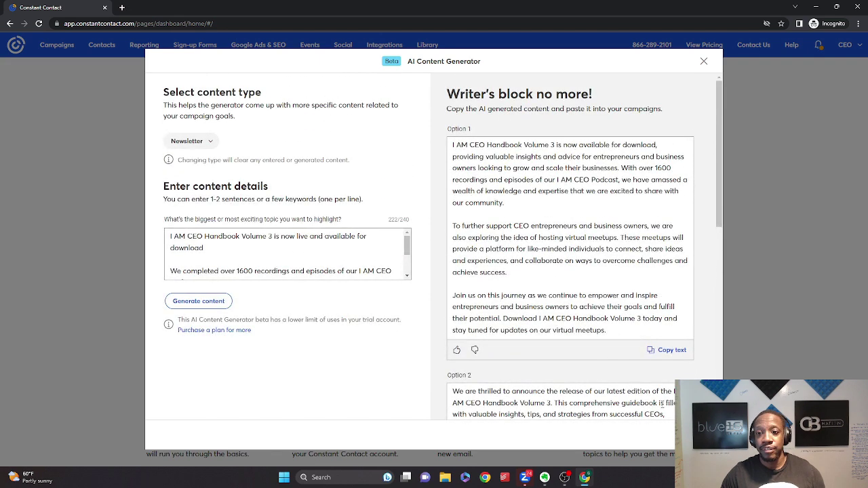
# Copy Option 1's newsletter text and switch to the constantcontact.com browser window
pyautogui.click(668, 351)
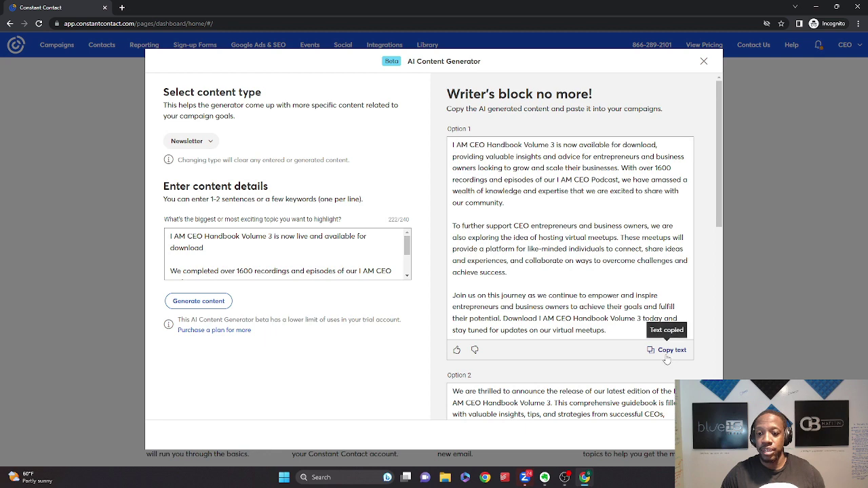
pyautogui.scroll(-10, 622, 393)
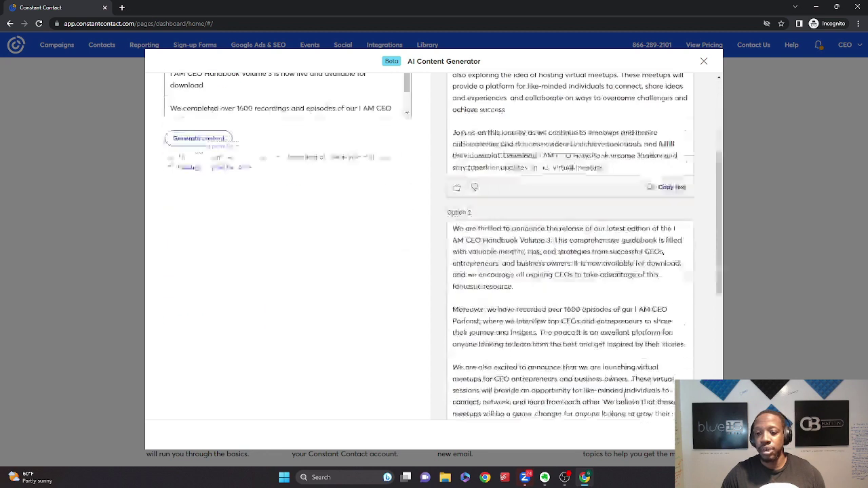
pyautogui.scroll(1, 613, 366)
pyautogui.scroll(1, 613, 366)
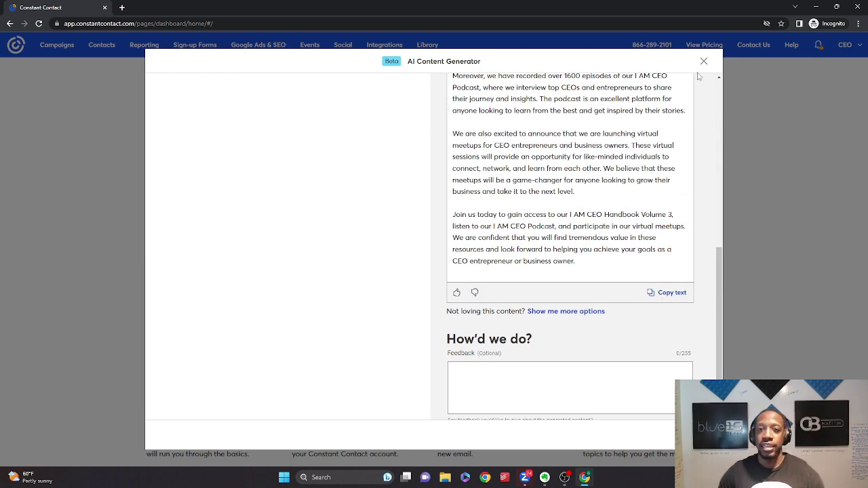
pyautogui.scroll(-1, 565, 291)
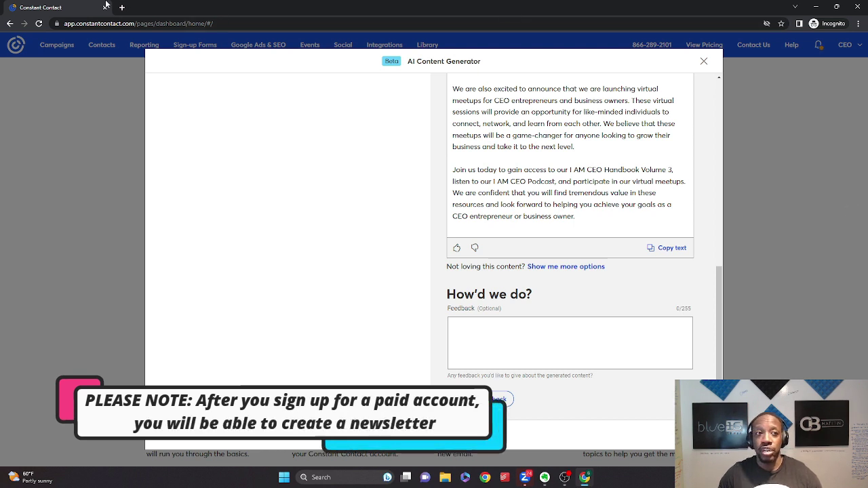
pyautogui.doubleClick(251, 13)
pyautogui.doubleClick(257, 34)
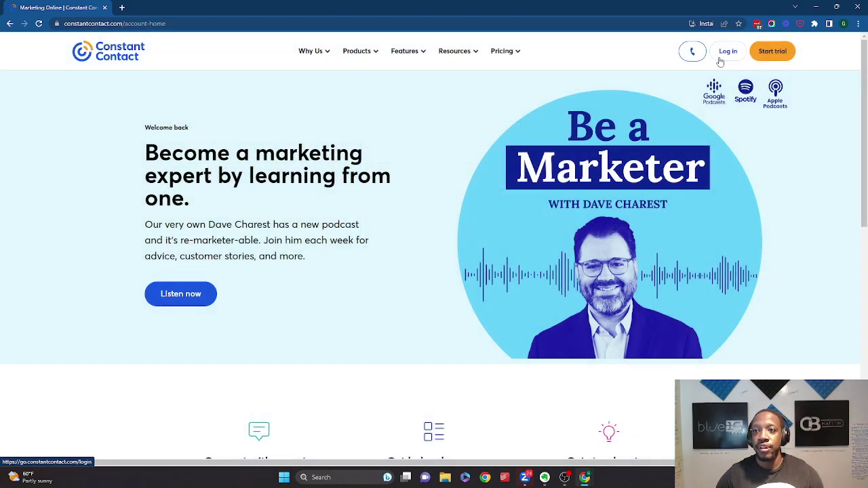
# Log in to Constant Contact with a saved login from the autofill list
pyautogui.click(719, 60)
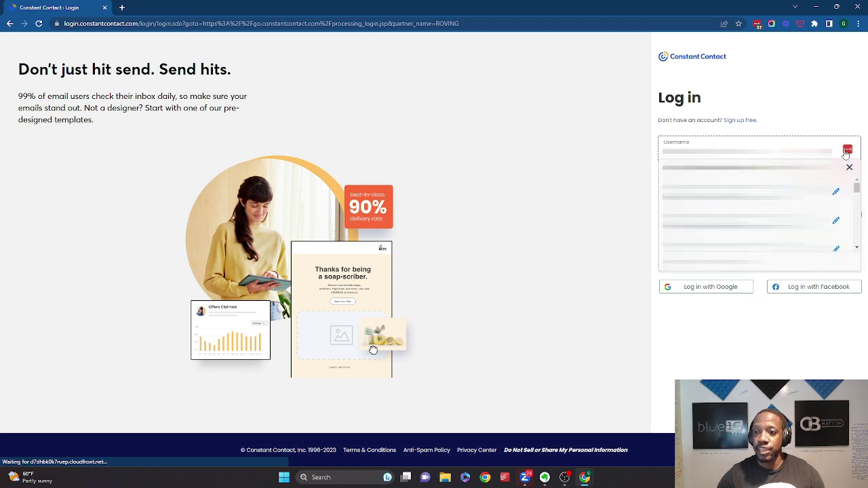
pyautogui.scroll(-1, 753, 207)
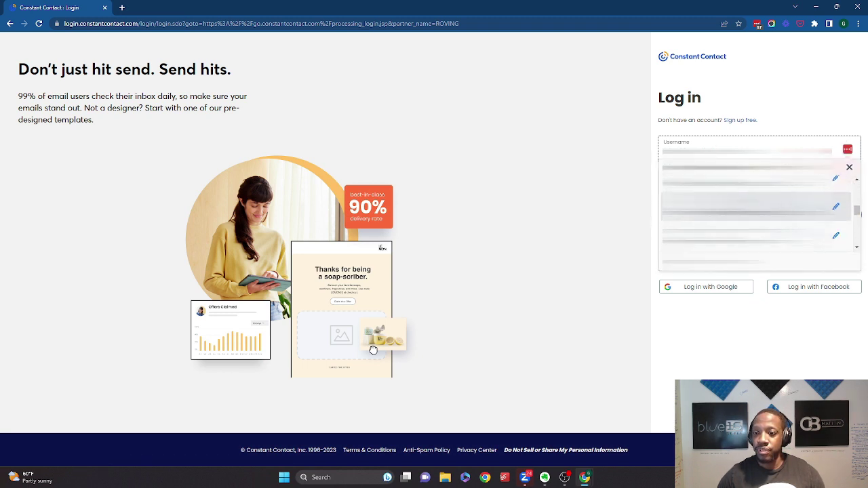
pyautogui.press('Down')
pyautogui.press('Down')
pyautogui.press('Down')
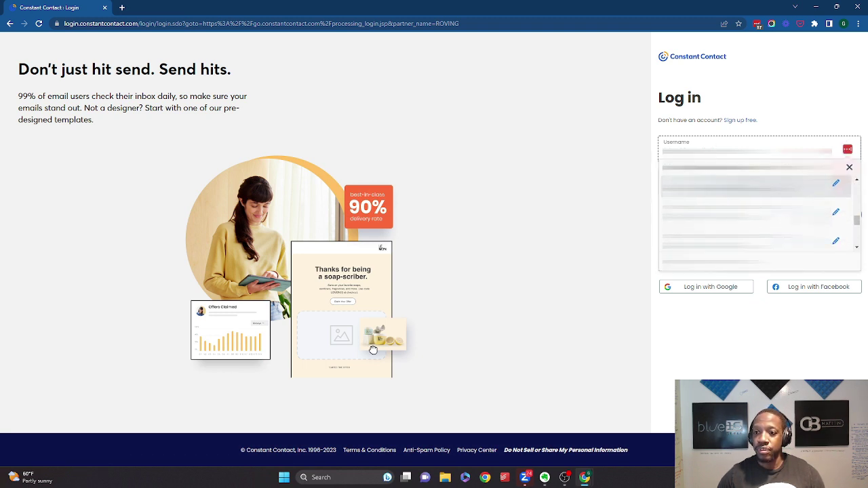
pyautogui.press('Return')
pyautogui.press('Return')
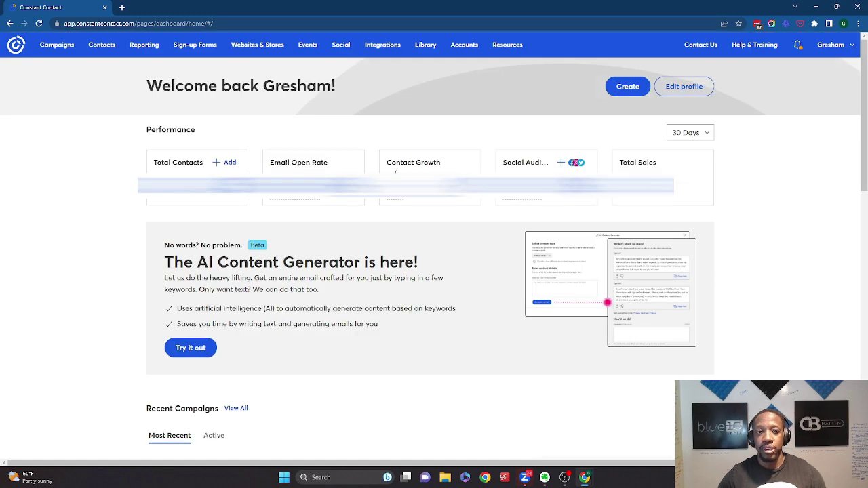
# Open the AI Content Generator and set the content type to Newsletter
pyautogui.click(190, 348)
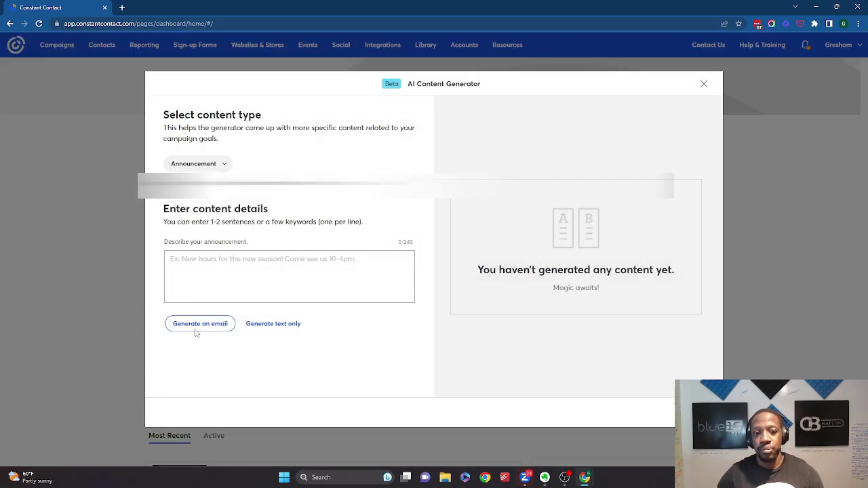
pyautogui.click(236, 280)
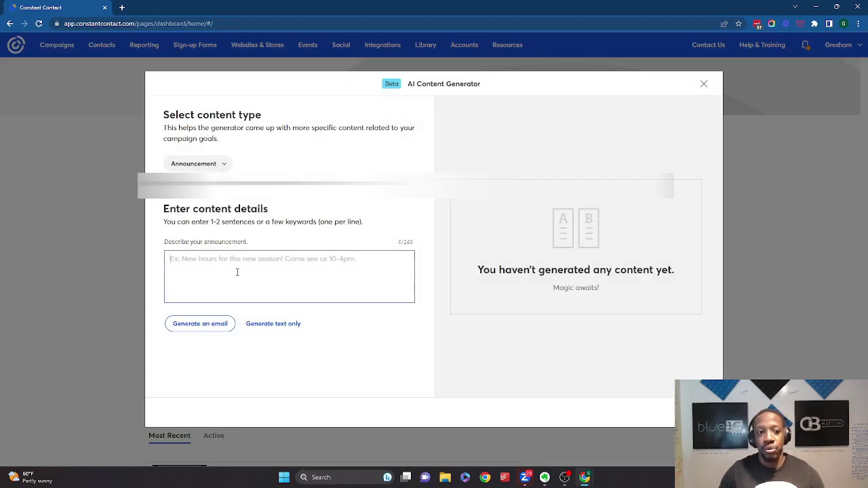
pyautogui.click(224, 165)
pyautogui.click(217, 213)
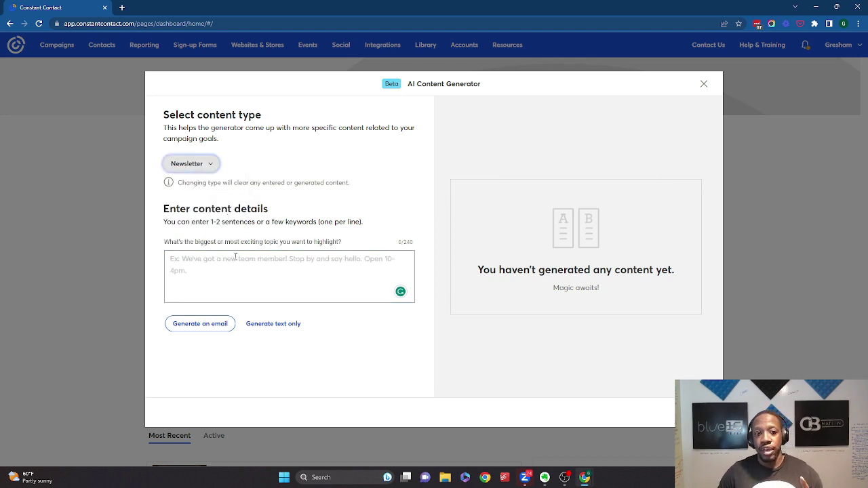
pyautogui.click(244, 280)
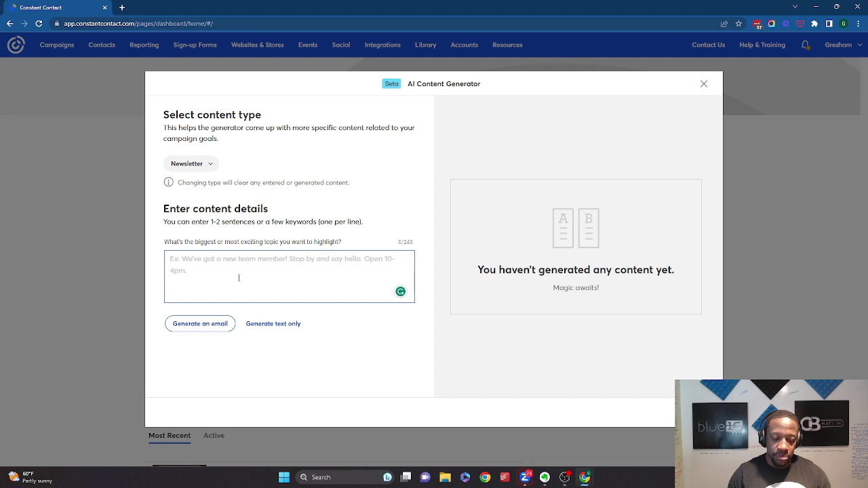
# Write the first line: our I AM CEO Handbook Volume 3 is now available to download
pyautogui.write('OUr')
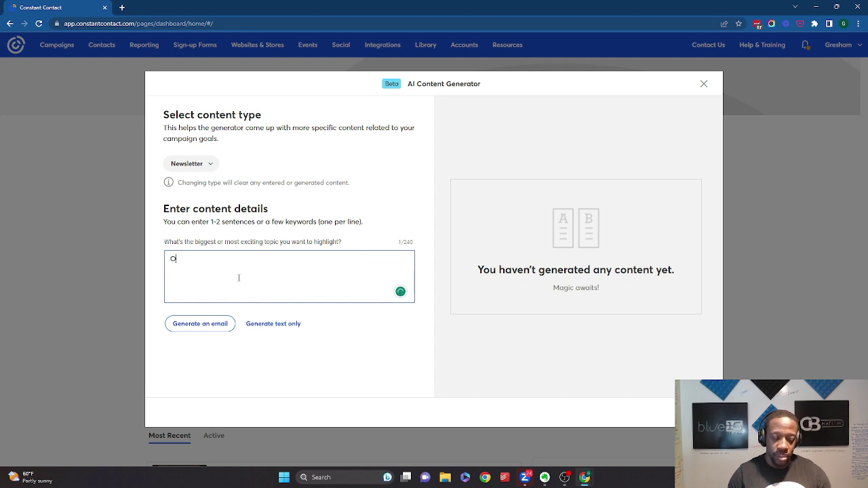
pyautogui.press('capslock')
pyautogui.write('I ')
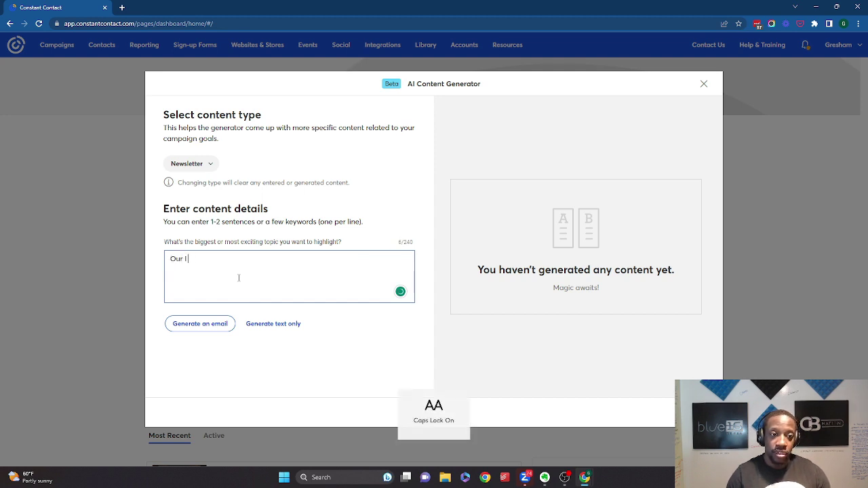
pyautogui.write('AM CEO')
pyautogui.press('capslock')
pyautogui.write('P')
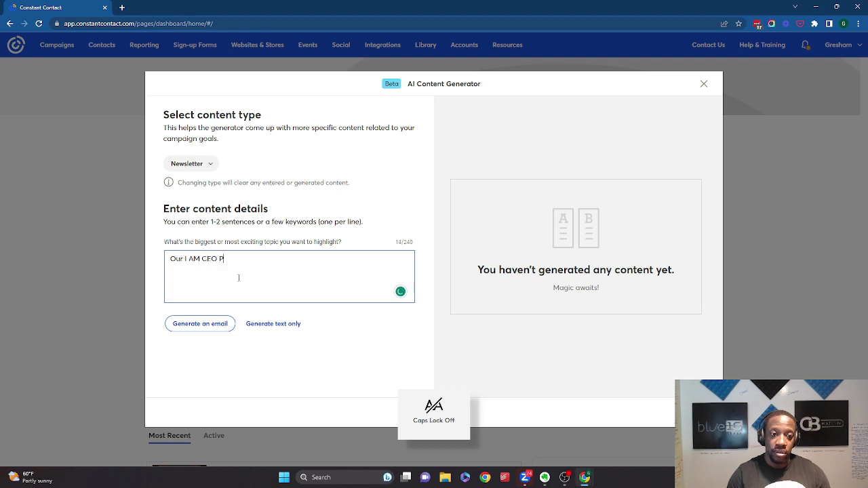
pyautogui.write('odcast Volume 3')
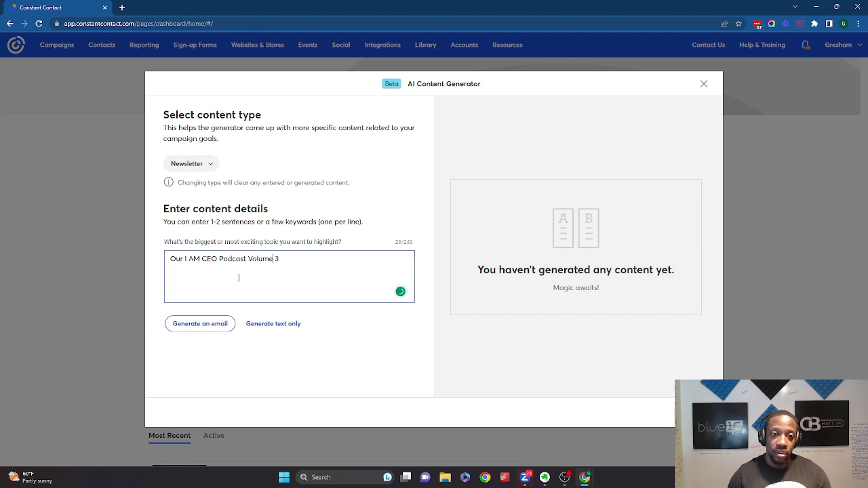
pyautogui.press('BackSpace')
pyautogui.press('BackSpace')
pyautogui.press('BackSpace')
pyautogui.press('BackSpace')
pyautogui.press('BackSpace')
pyautogui.press('BackSpace')
pyautogui.press('BackSpace')
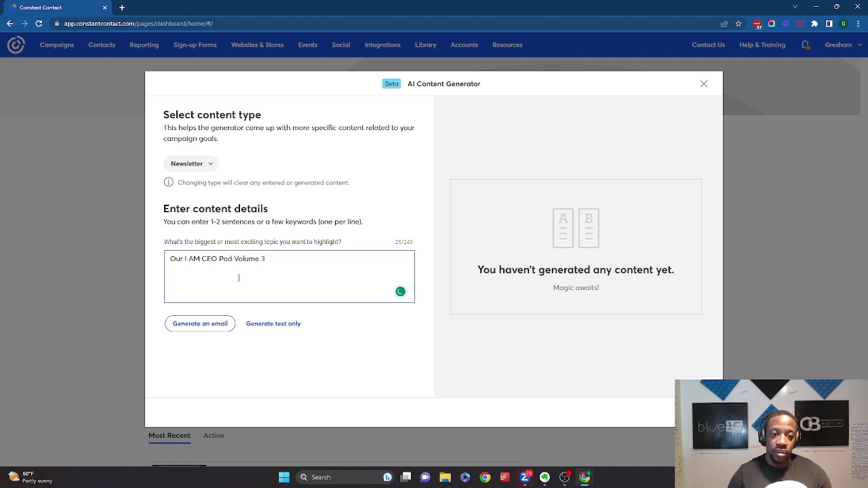
pyautogui.write('Handbook')
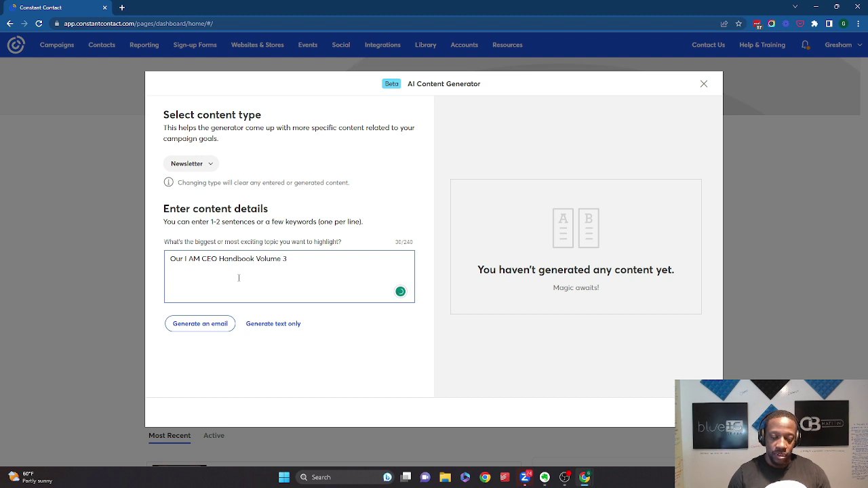
pyautogui.write(' Volume 3 is now ')
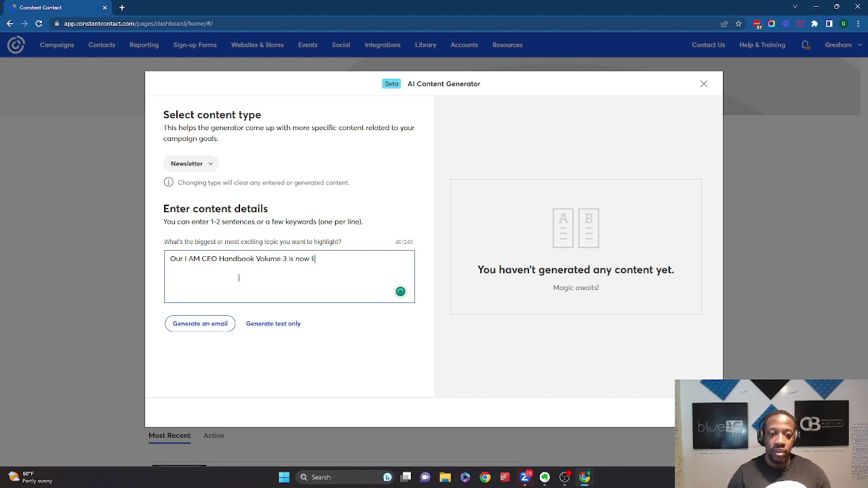
pyautogui.write('available to download')
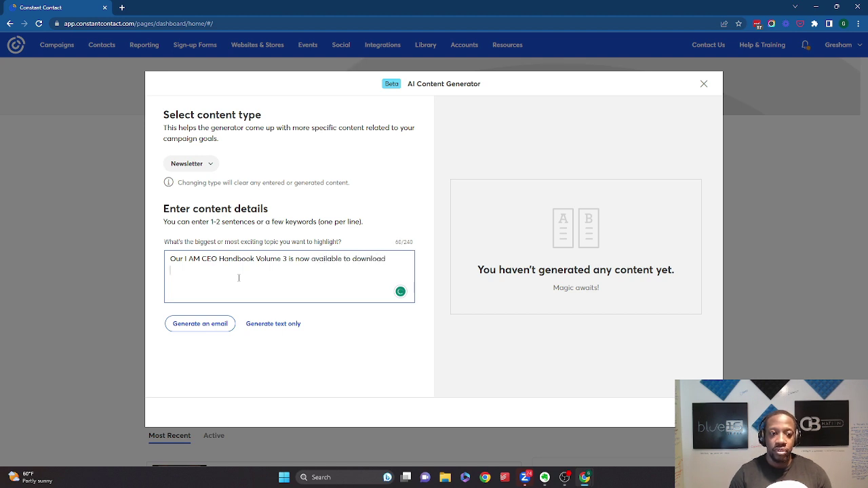
# Add a line about completing over 1600 published episodes of the I AM CEO Podcast
pyautogui.press('Return')
pyautogui.write('@We')
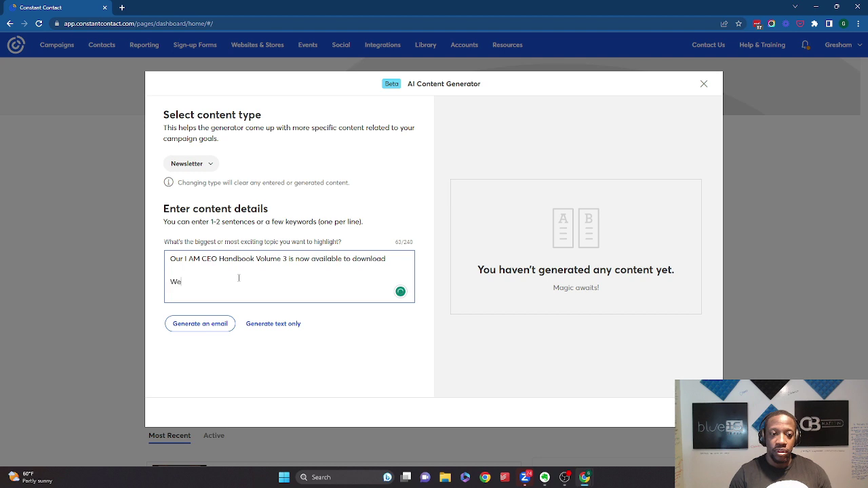
pyautogui.write(' completed over 1600 episode')
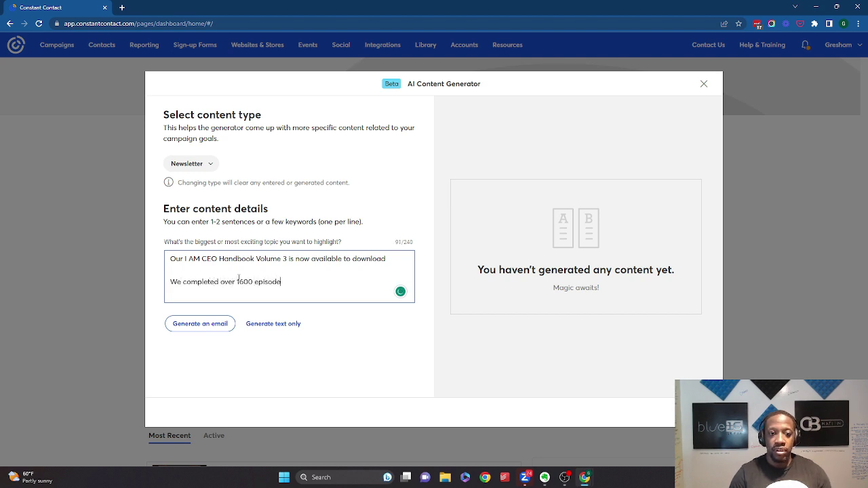
pyautogui.write('s p')
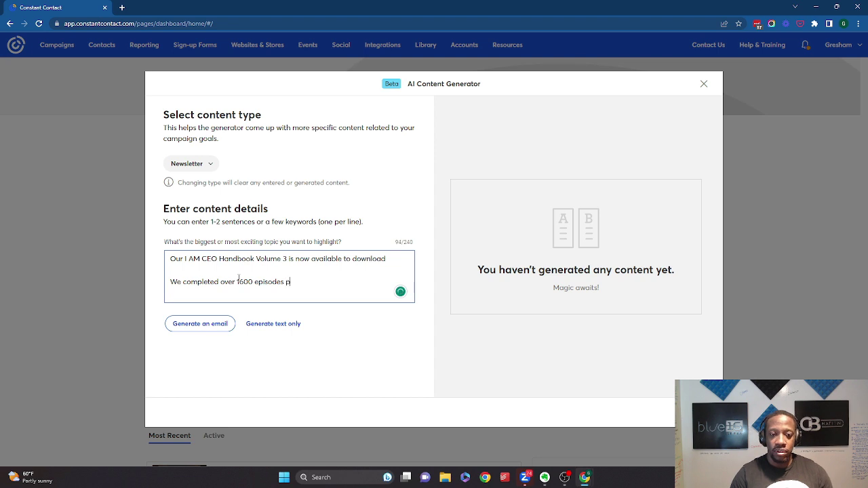
pyautogui.write('ublished of the')
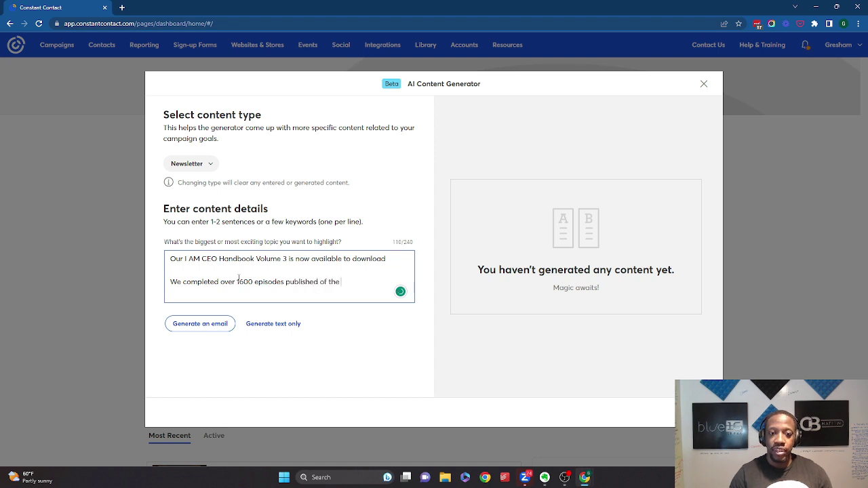
pyautogui.press('capslock')
pyautogui.write('I AM CFO')
pyautogui.press('capslock')
pyautogui.write('Podca')
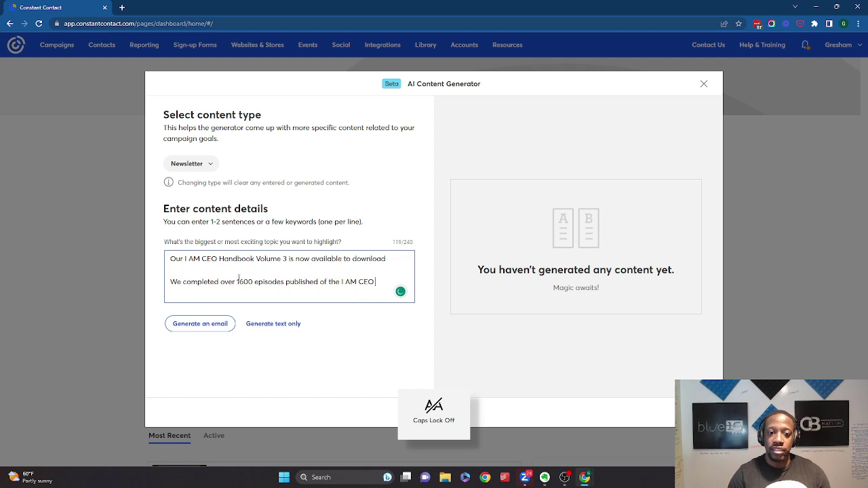
pyautogui.write('st')
# Add a line about testing virtual meetups to connect CEOs, entrepreneurs and business owners
pyautogui.press('Return')
pyautogui.press('Return')
pyautogui.write('W')
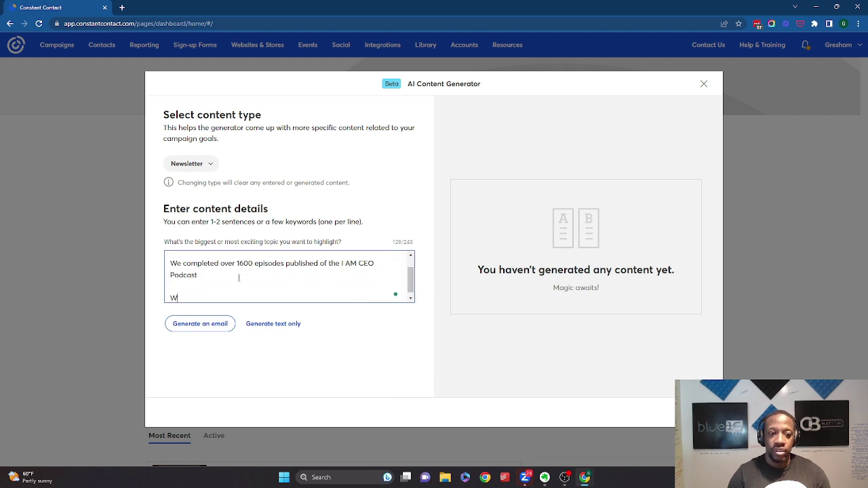
pyautogui.write('e are testing out possibly adding')
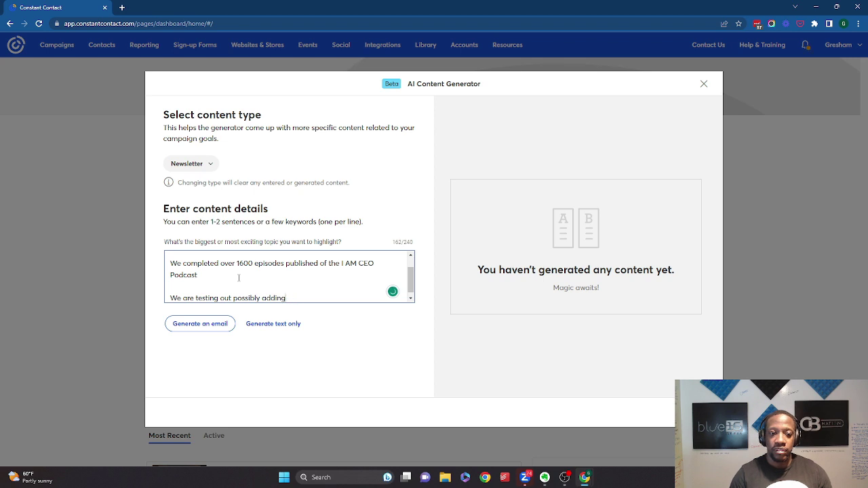
pyautogui.press('BackSpace')
pyautogui.press('BackSpace')
pyautogui.press('BackSpace')
pyautogui.press('BackSpace')
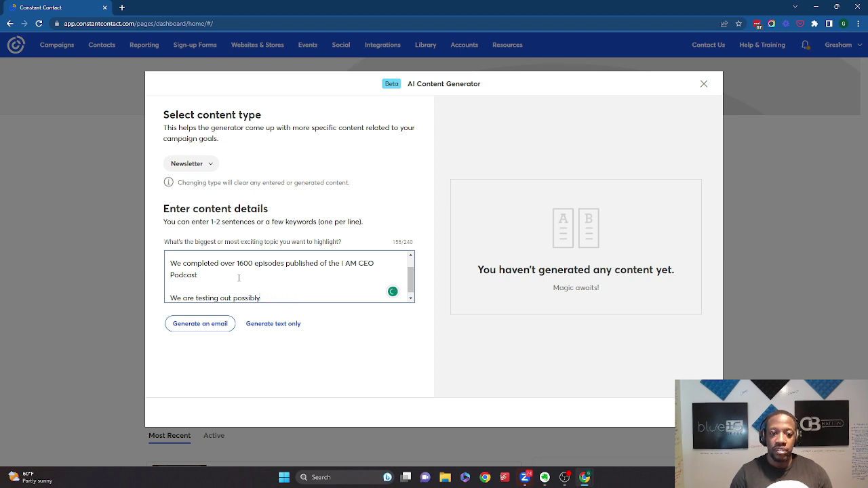
pyautogui.write('doing meetu')
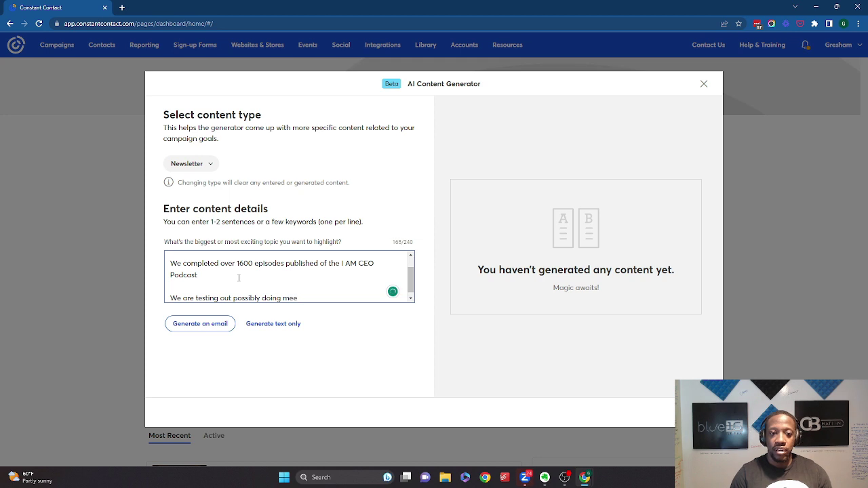
pyautogui.press('BackSpace')
pyautogui.press('BackSpace')
pyautogui.press('BackSpace')
pyautogui.write('virtual')
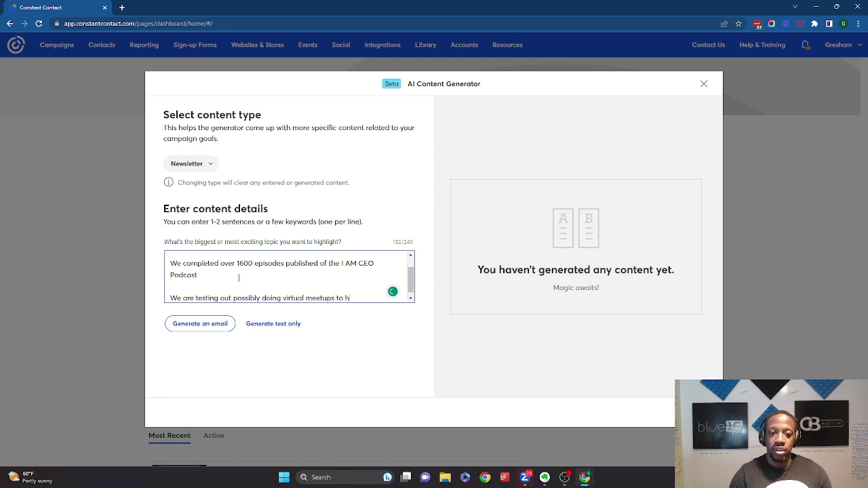
pyautogui.write(' meetups to help connnect')
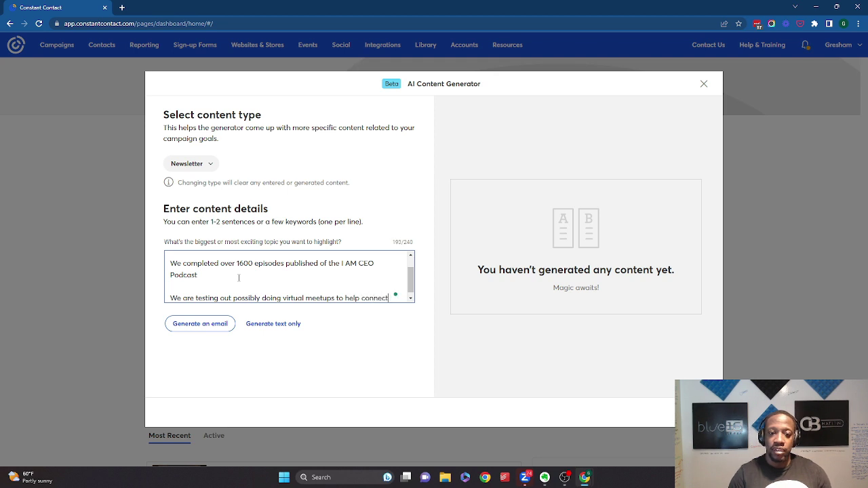
pyautogui.press('capslock')
pyautogui.write('CEO')
pyautogui.press('capslock')
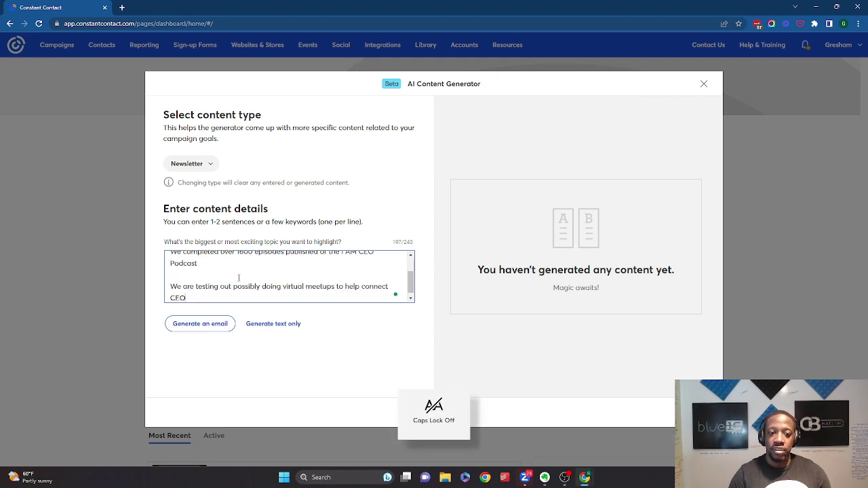
pyautogui.write('s, entrerpene')
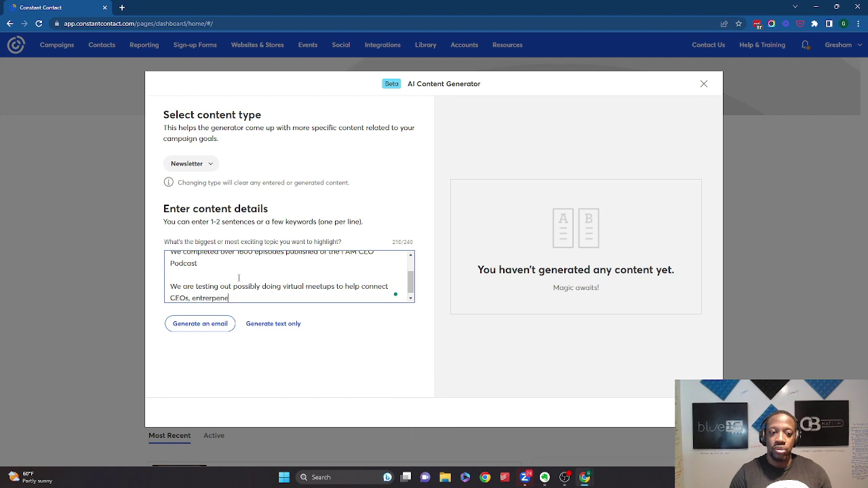
pyautogui.press('BackSpace')
pyautogui.press('BackSpace')
pyautogui.press('BackSpace')
pyautogui.press('BackSpace')
pyautogui.press('BackSpace')
pyautogui.write('prene')
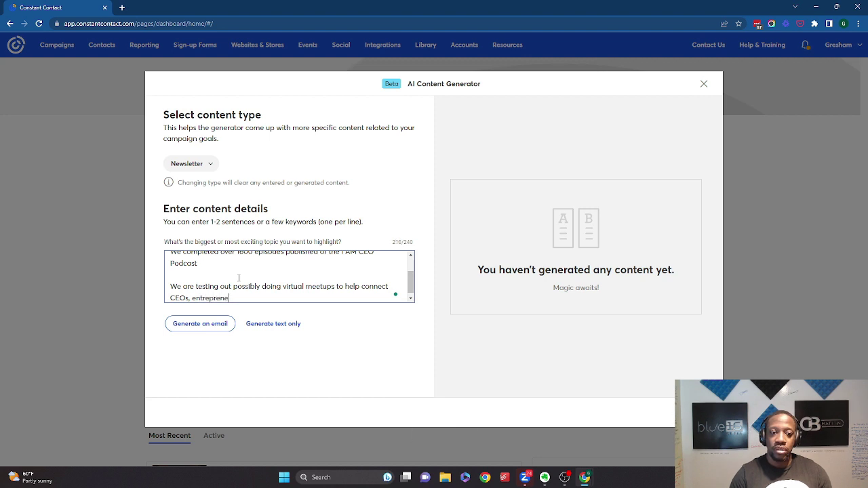
pyautogui.write('urs and business woerns')
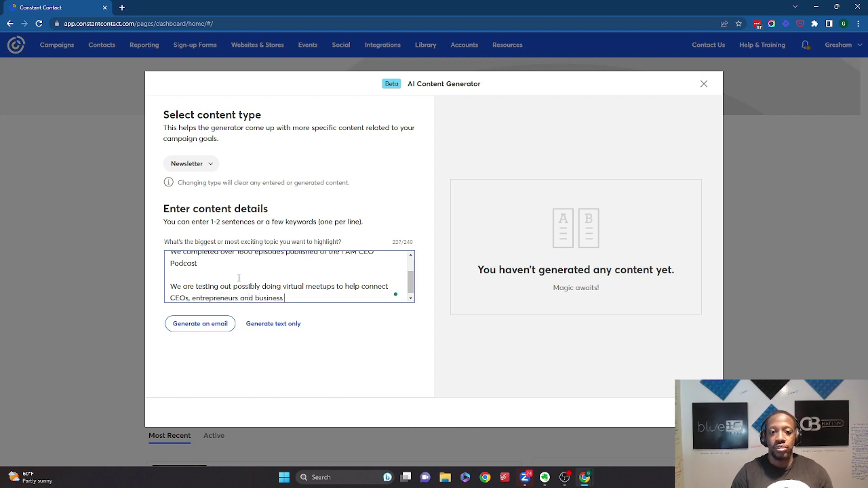
pyautogui.press('BackSpace')
pyautogui.press('BackSpace')
pyautogui.press('BackSpace')
pyautogui.press('BackSpace')
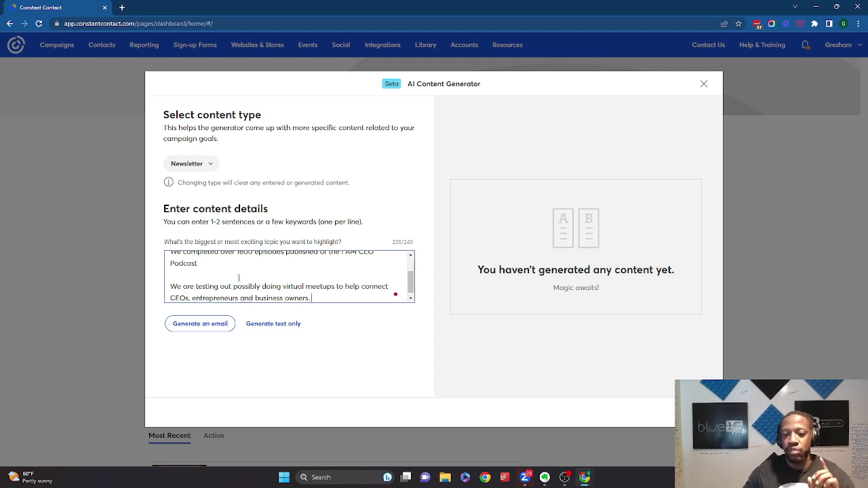
# Generate the email and review the 'I AM CEO Handbook Vol. 3 Released, Virtual Meetups in Works' draft
pyautogui.click(211, 324)
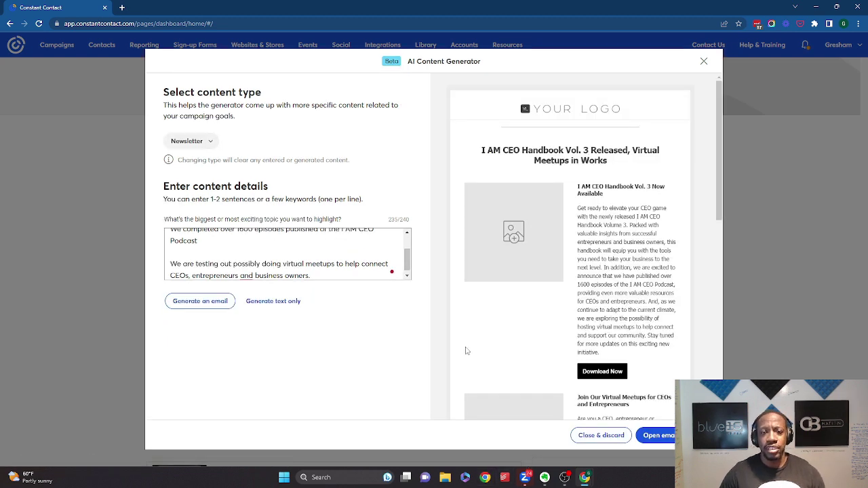
pyautogui.scroll(-3, 467, 351)
pyautogui.scroll(-3, 494, 360)
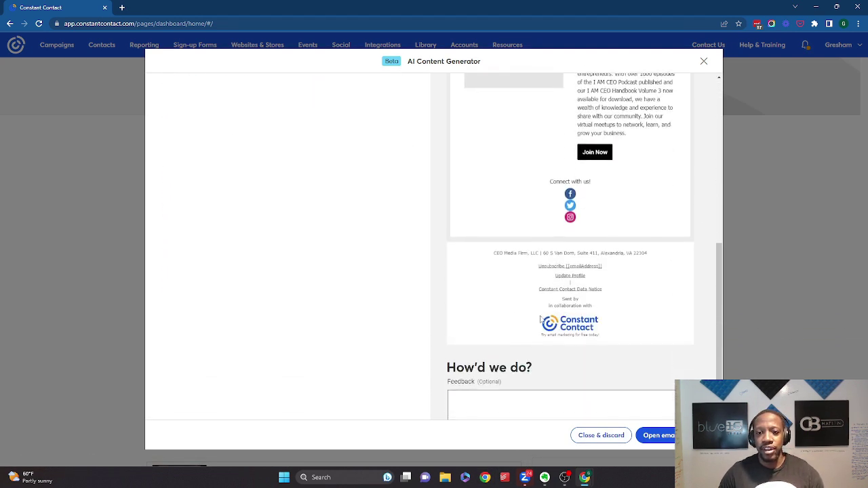
pyautogui.scroll(3, 543, 298)
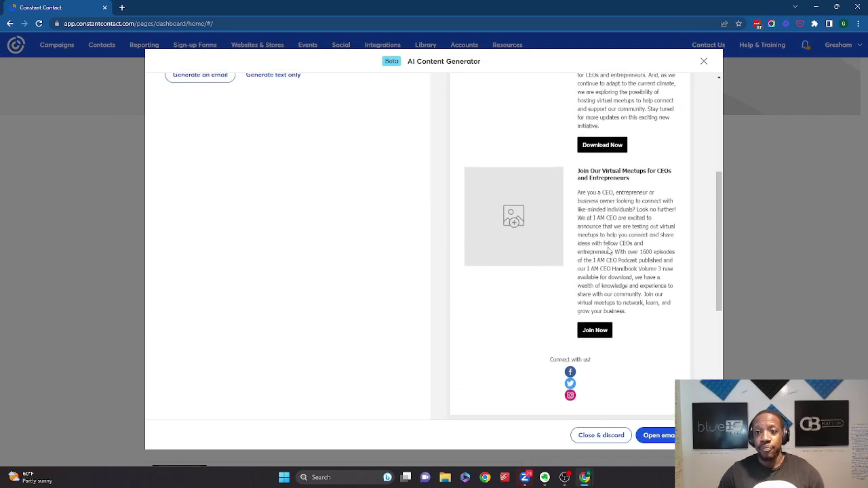
pyautogui.scroll(5, 603, 309)
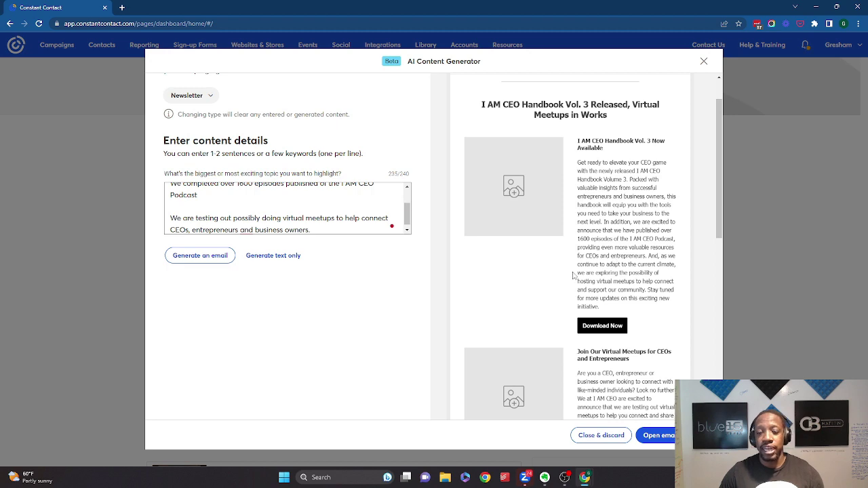
pyautogui.scroll(-3, 581, 313)
pyautogui.scroll(5, 581, 313)
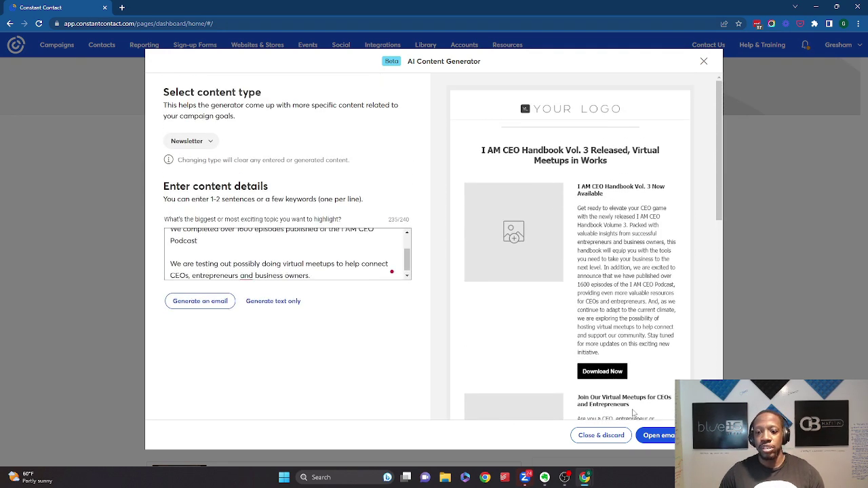
# Open the generated draft and bring up the image Library to replace the blue16 header logo
pyautogui.click(657, 439)
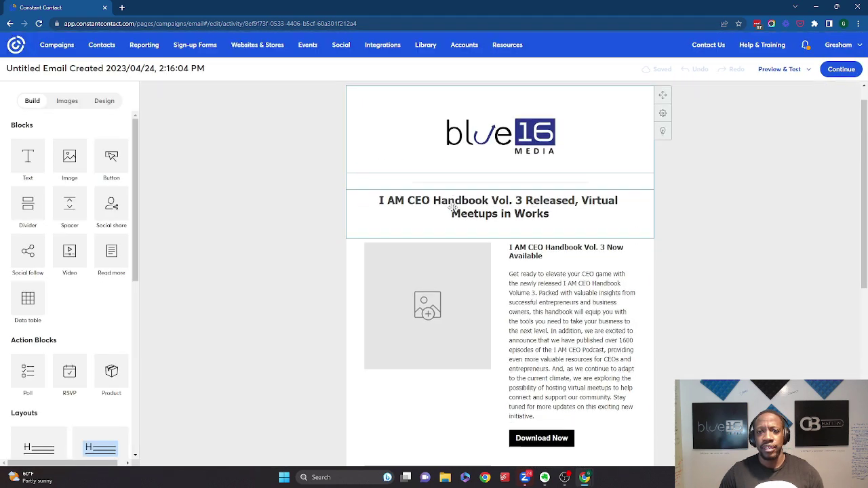
pyautogui.scroll(-2, 452, 207)
pyautogui.scroll(2, 453, 207)
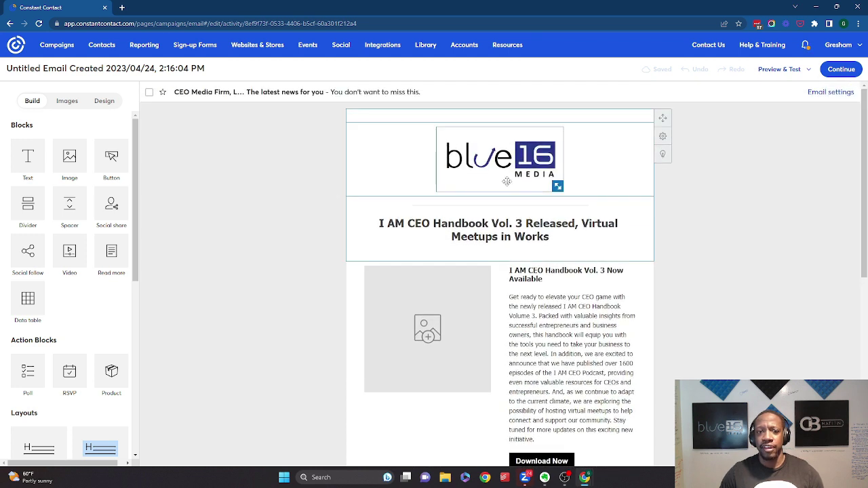
pyautogui.click(507, 182)
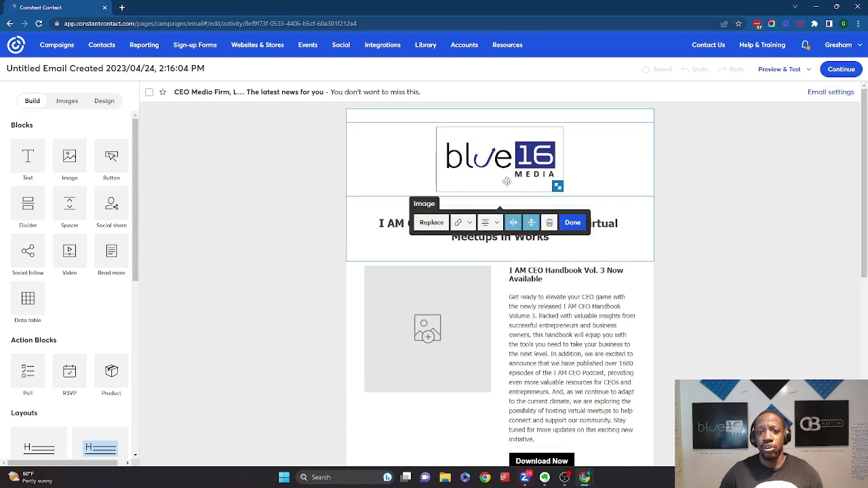
pyautogui.click(431, 224)
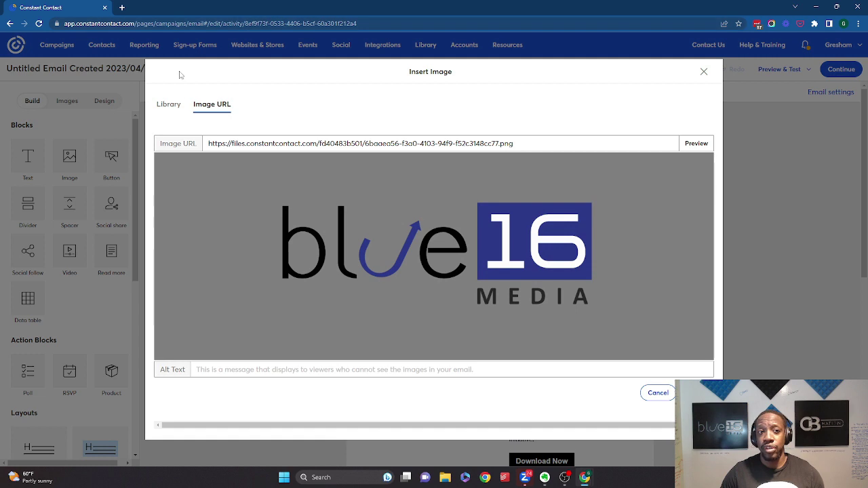
pyautogui.moveTo(157, 100); pyautogui.dragTo(174, 102)
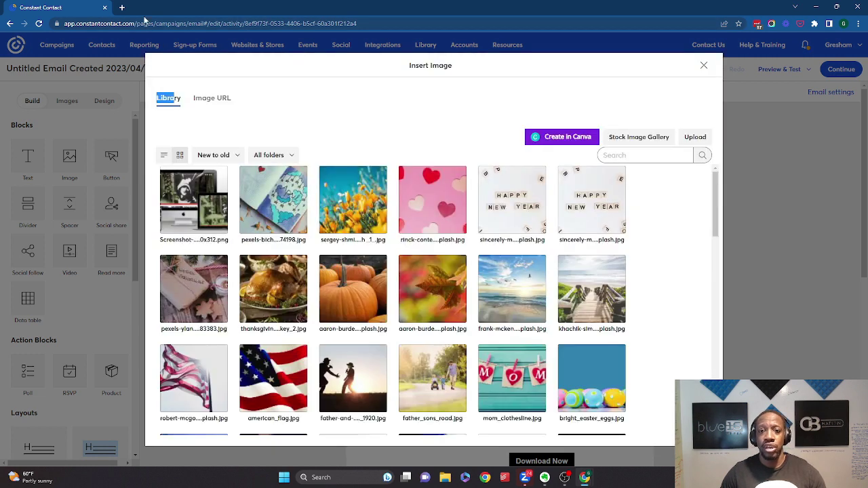
# Save the CBNation logo from ceohack.co as a PNG, then return to the Constant Contact tab
pyautogui.click(122, 7)
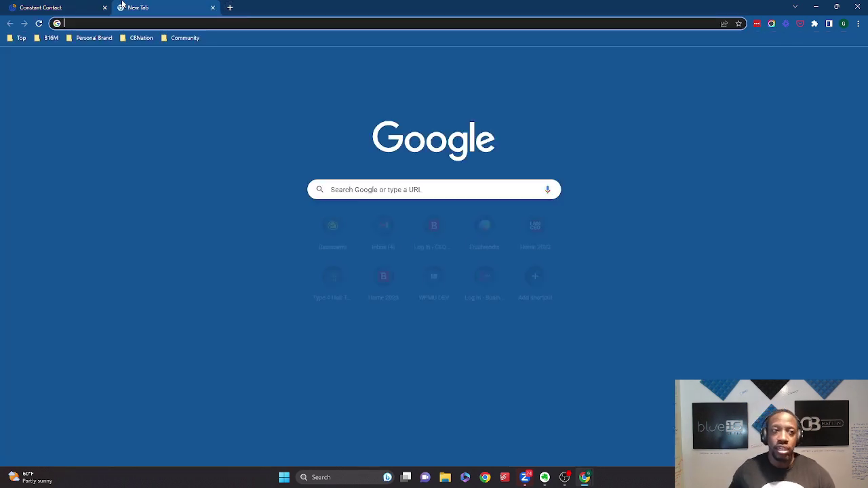
pyautogui.write('ceohack.co')
pyautogui.press('Return')
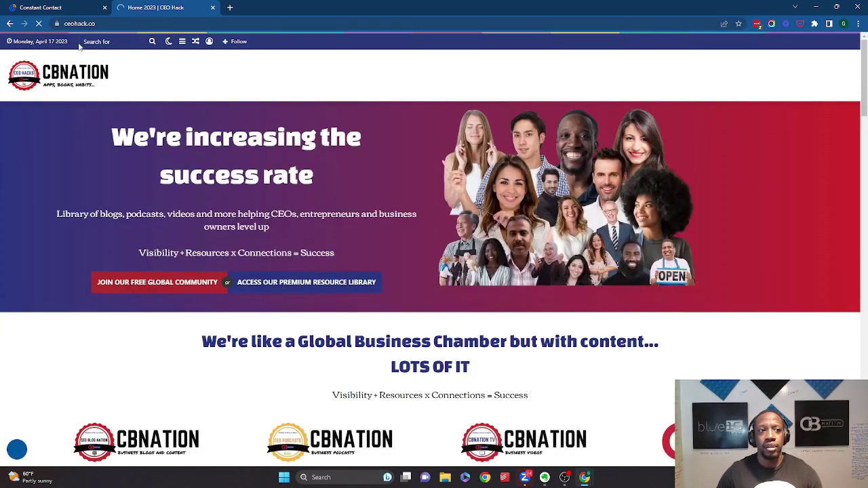
pyautogui.rightClick(80, 65)
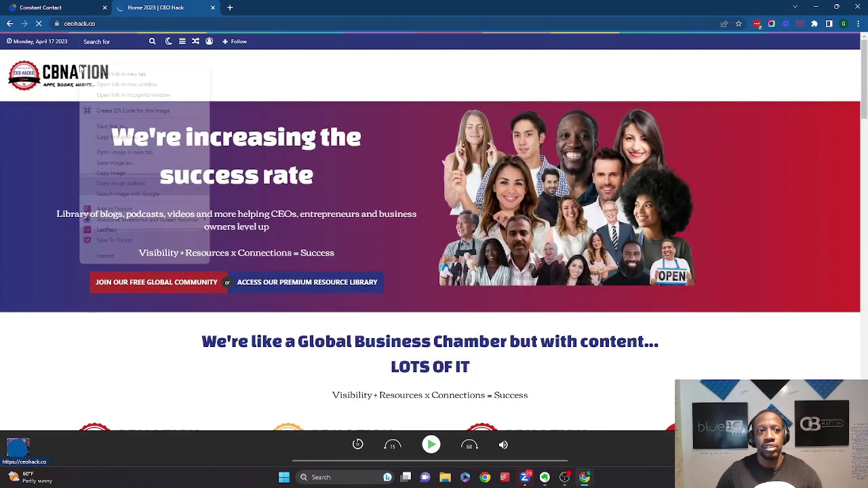
pyautogui.click(133, 162)
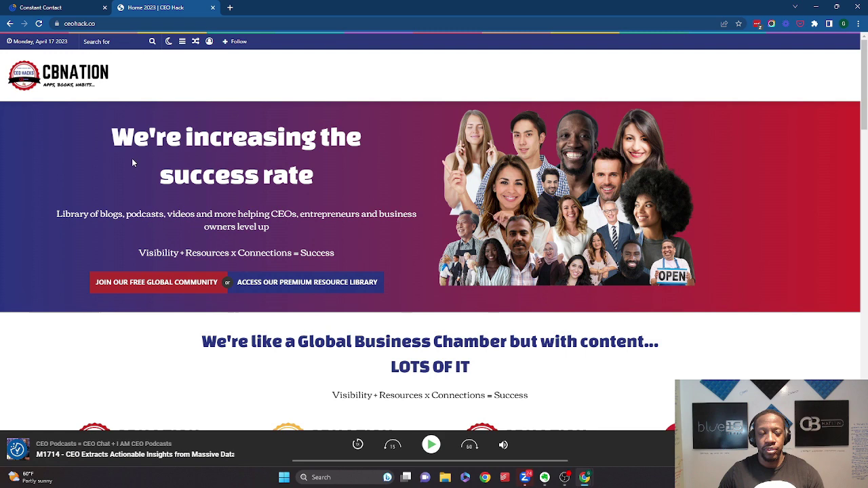
pyautogui.press('Return')
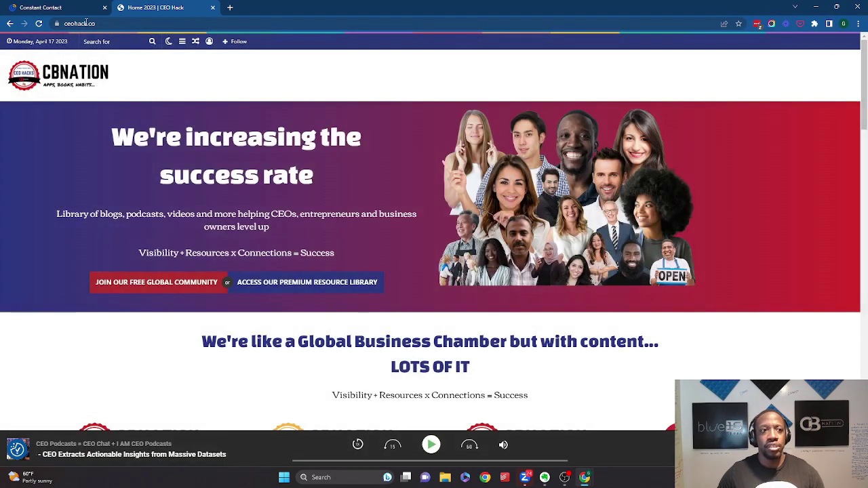
pyautogui.click(83, 9)
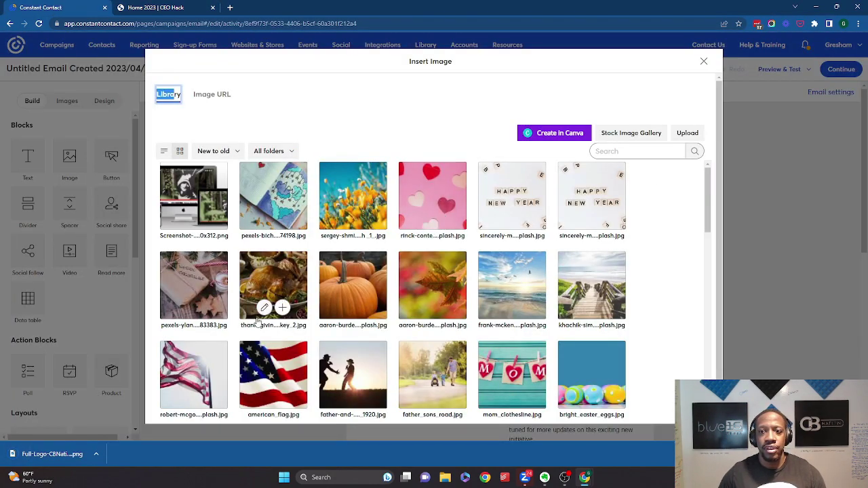
# Upload the downloaded CBNation logo PNG to the library and insert it as the header logo
pyautogui.click(687, 133)
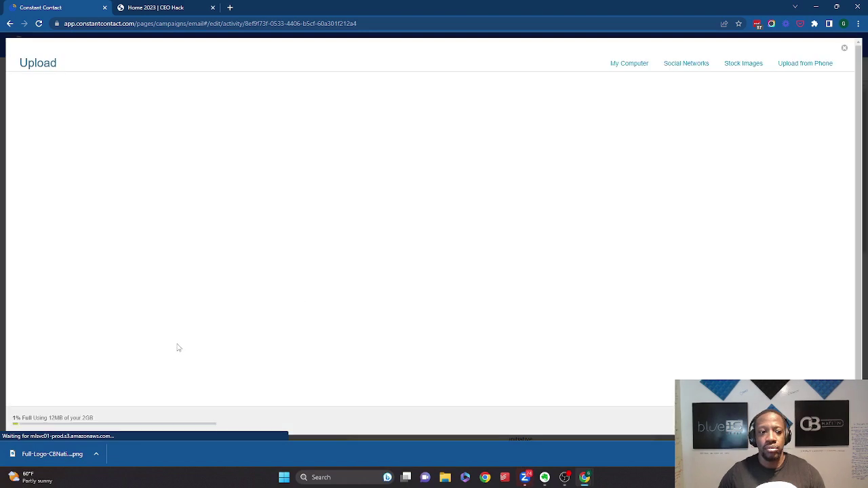
pyautogui.moveTo(63, 457); pyautogui.dragTo(417, 233)
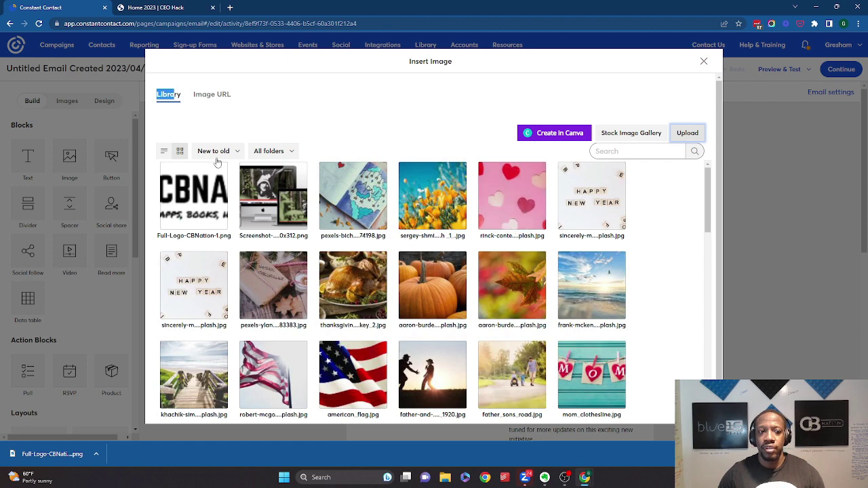
pyautogui.click(210, 187)
pyautogui.click(203, 218)
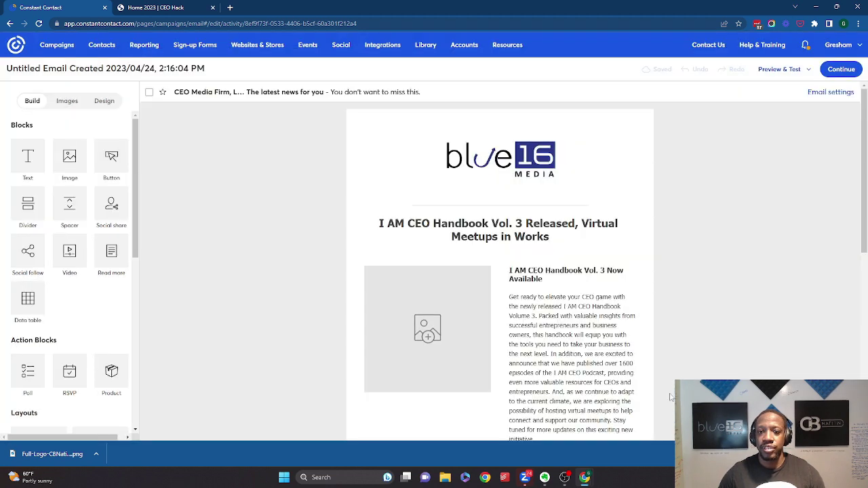
# Replace the handbook article's empty placeholder by searching the Stock Image Gallery for 'podcast'
pyautogui.scroll(-2, 513, 220)
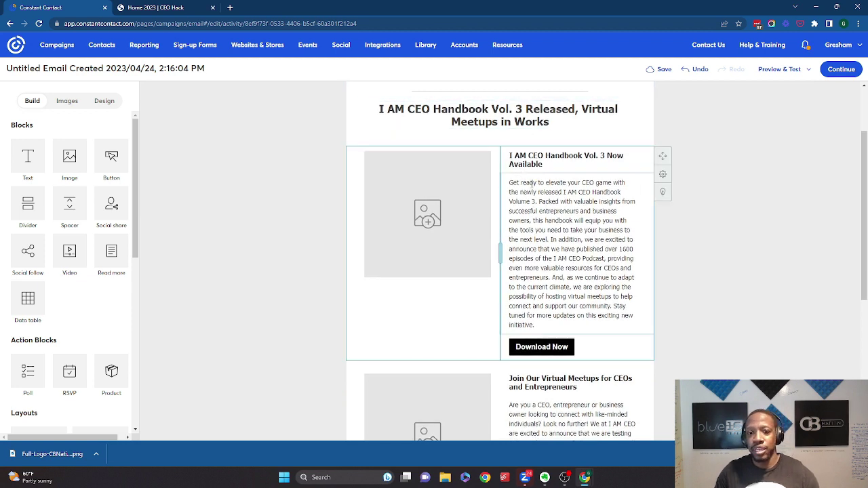
pyautogui.click(450, 199)
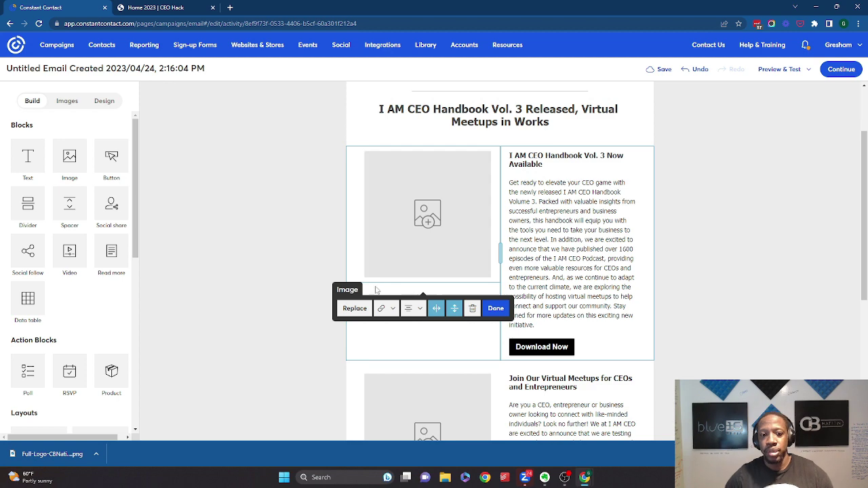
pyautogui.click(356, 308)
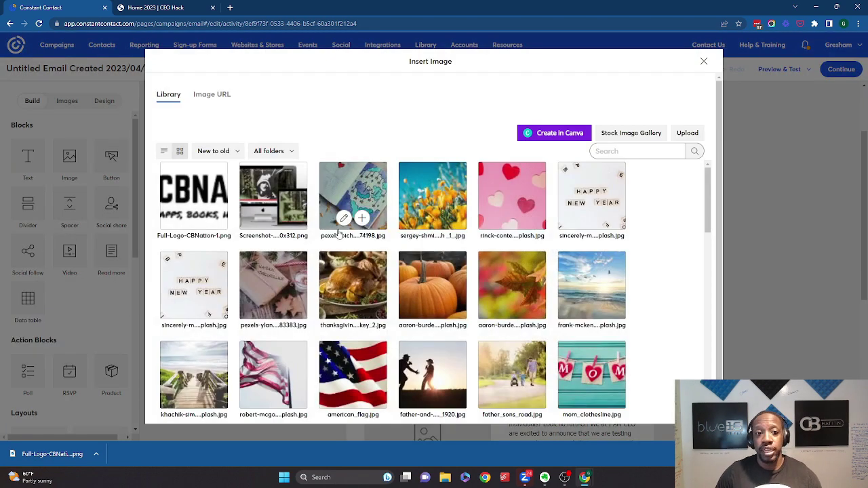
pyautogui.scroll(-4, 349, 230)
pyautogui.scroll(2, 348, 246)
pyautogui.scroll(2, 347, 245)
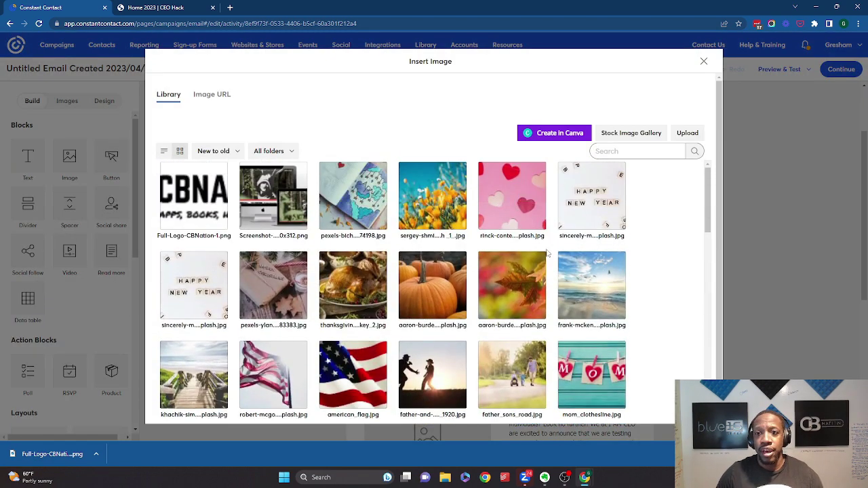
pyautogui.click(631, 135)
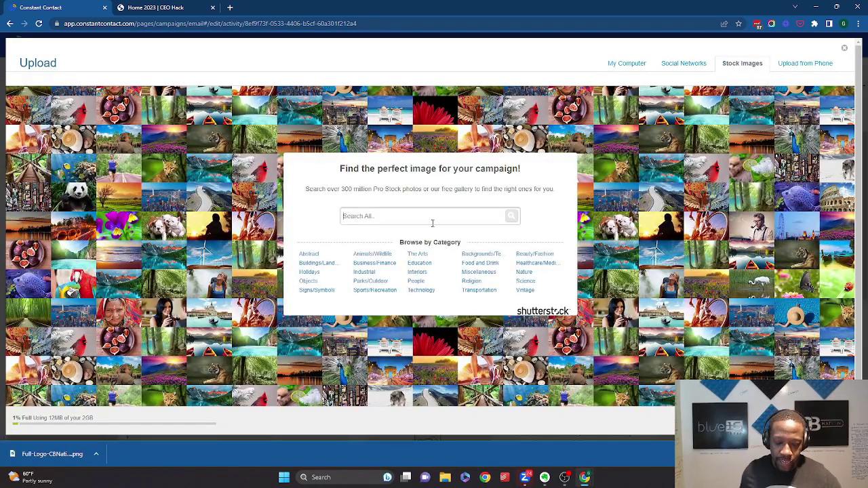
pyautogui.write('podcast')
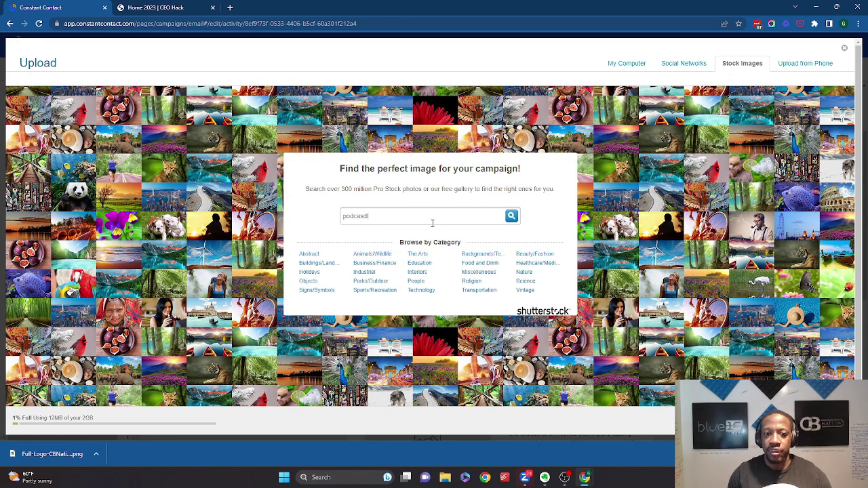
pyautogui.press('Return')
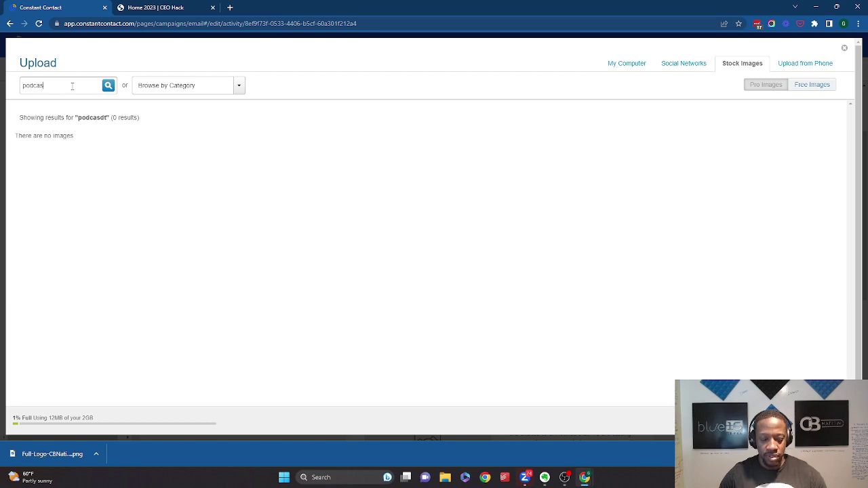
pyautogui.press('Return')
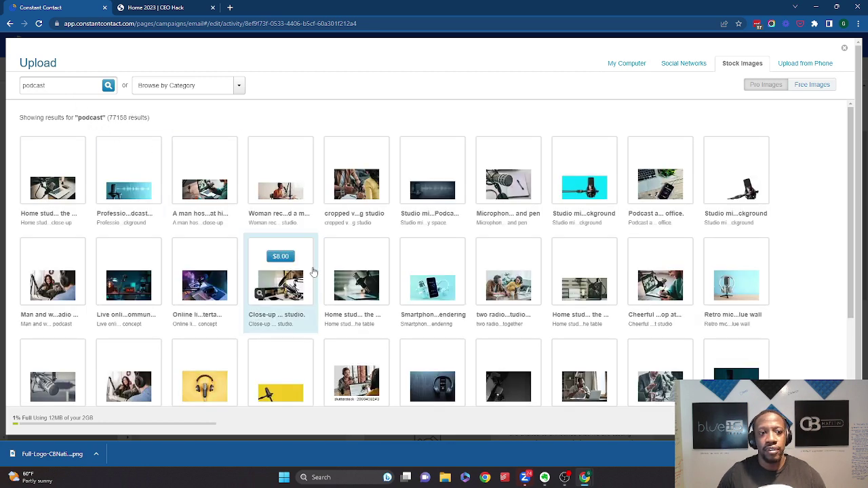
# Check the free images, social and computer upload sources, then close Upload back to the Library
pyautogui.scroll(-1, 396, 244)
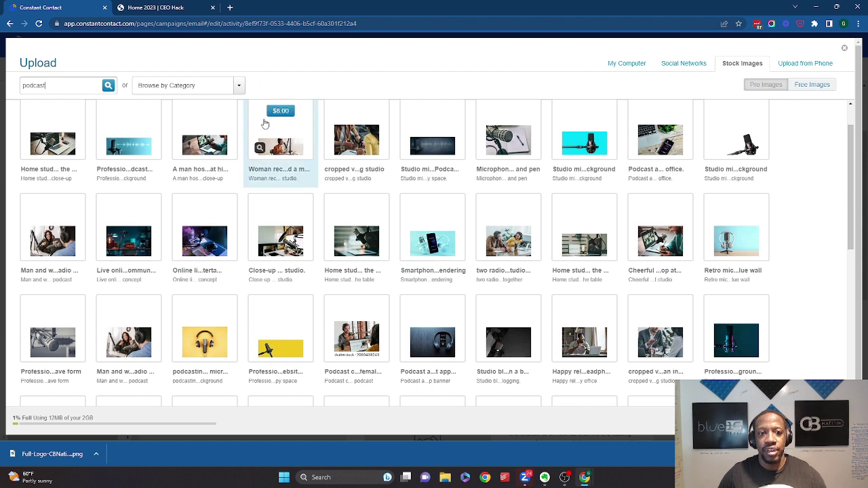
pyautogui.click(812, 84)
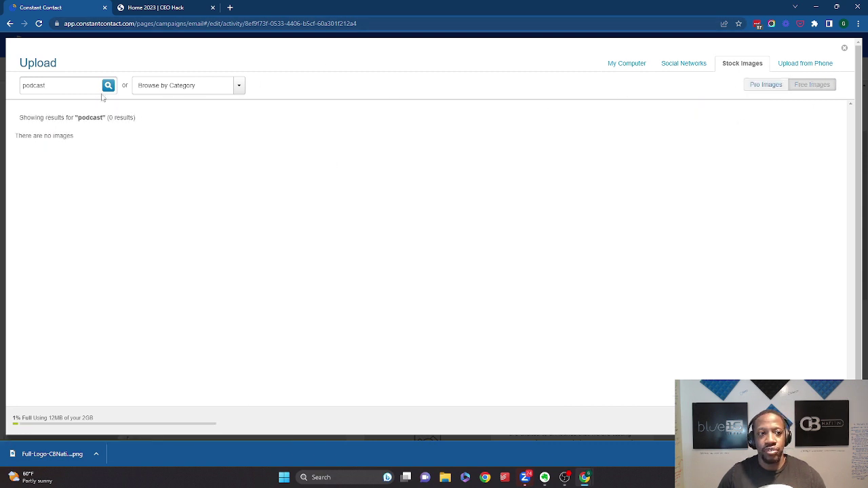
pyautogui.click(662, 65)
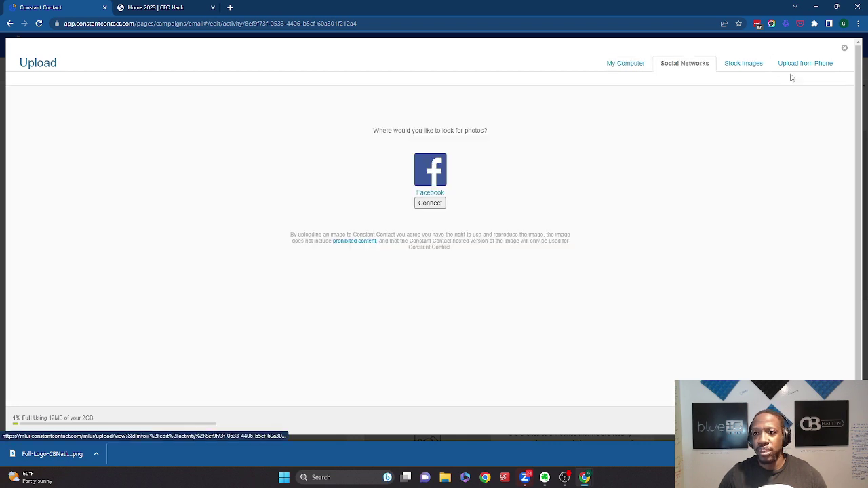
pyautogui.click(637, 70)
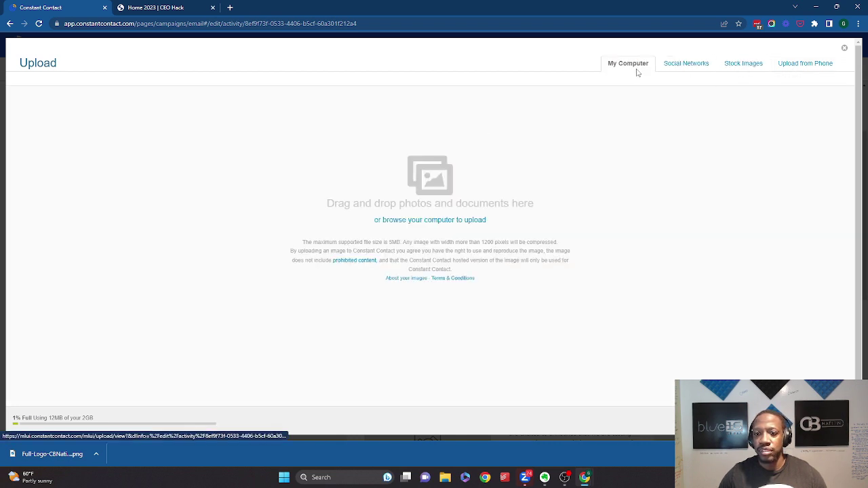
pyautogui.click(468, 221)
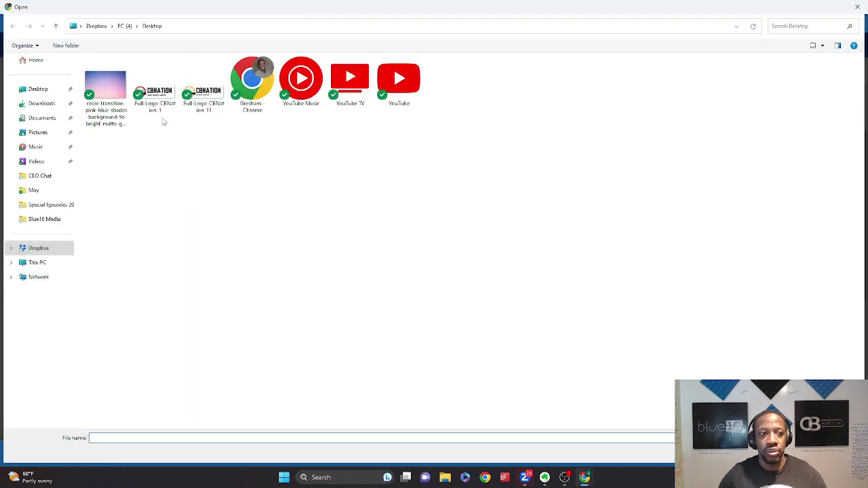
pyautogui.click(857, 6)
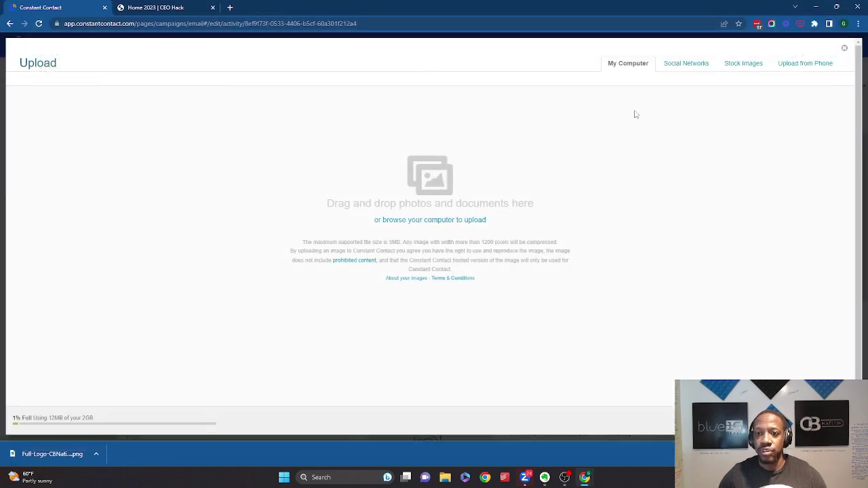
pyautogui.click(845, 48)
pyautogui.scroll(-5, 363, 271)
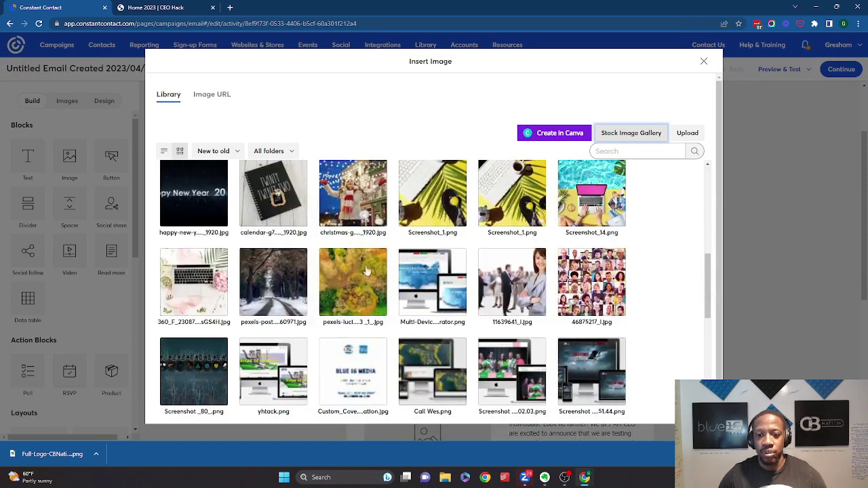
# Insert the face-collage photo into the handbook article's image block
pyautogui.moveTo(514, 283)
pyautogui.click(572, 281)
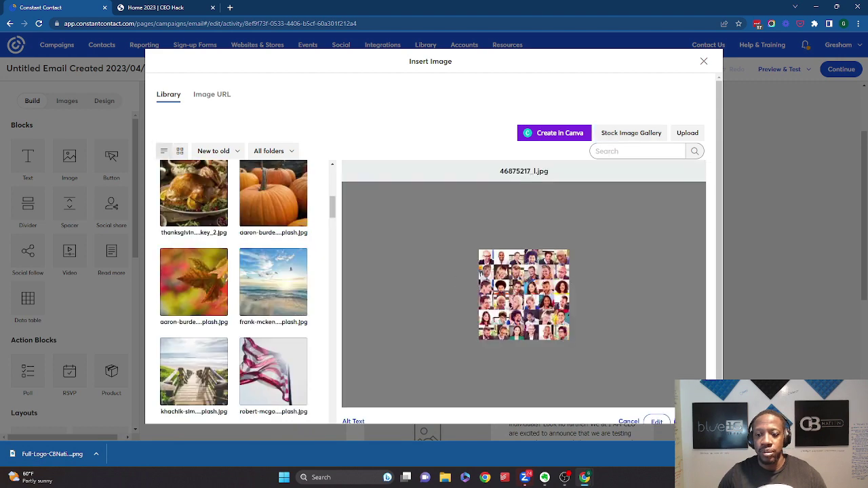
pyautogui.scroll(-1, 658, 414)
pyautogui.click(658, 403)
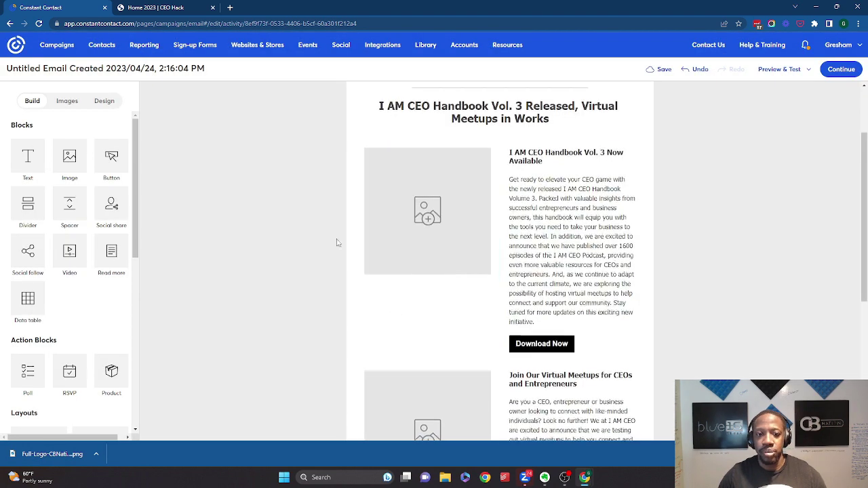
pyautogui.scroll(-2, 440, 320)
# Replace the meetup section's empty image with the businesspeople photo 11639641_l.jpg
pyautogui.click(436, 319)
pyautogui.click(363, 217)
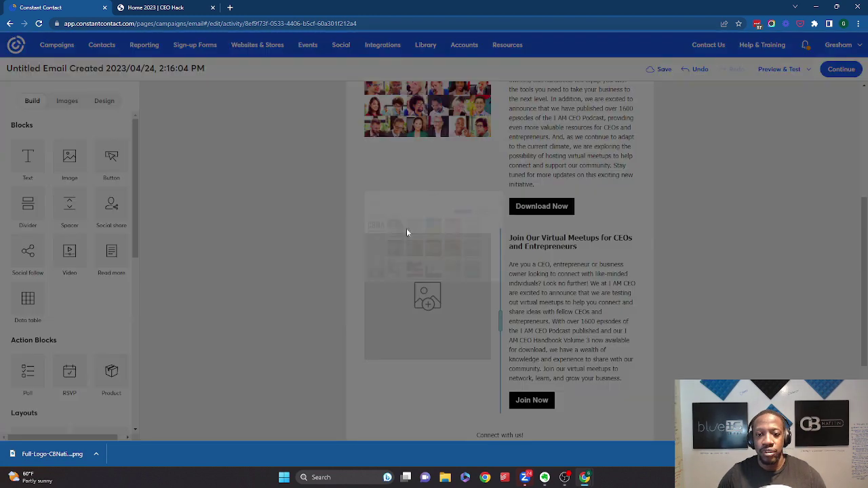
pyautogui.scroll(-1, 475, 247)
pyautogui.scroll(-4, 475, 246)
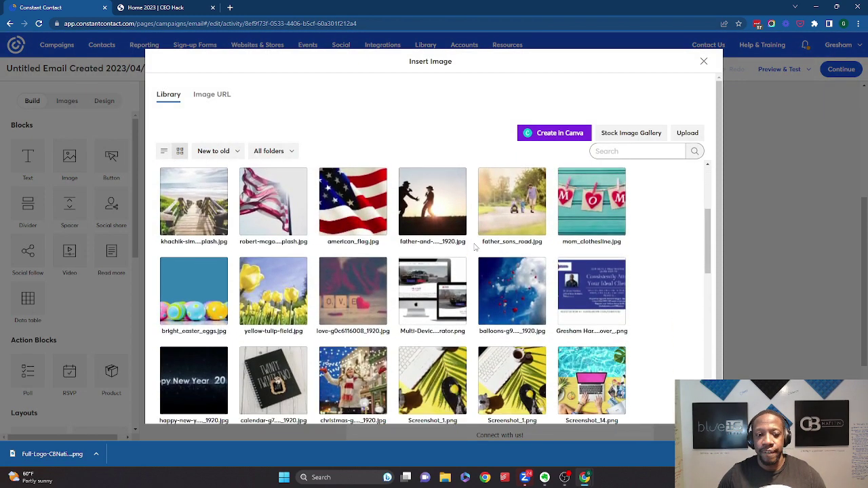
pyautogui.click(513, 262)
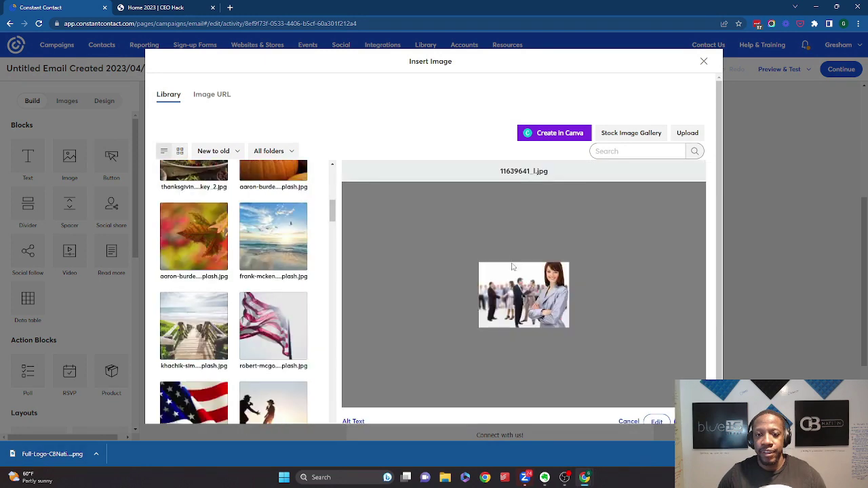
pyautogui.scroll(-1, 655, 393)
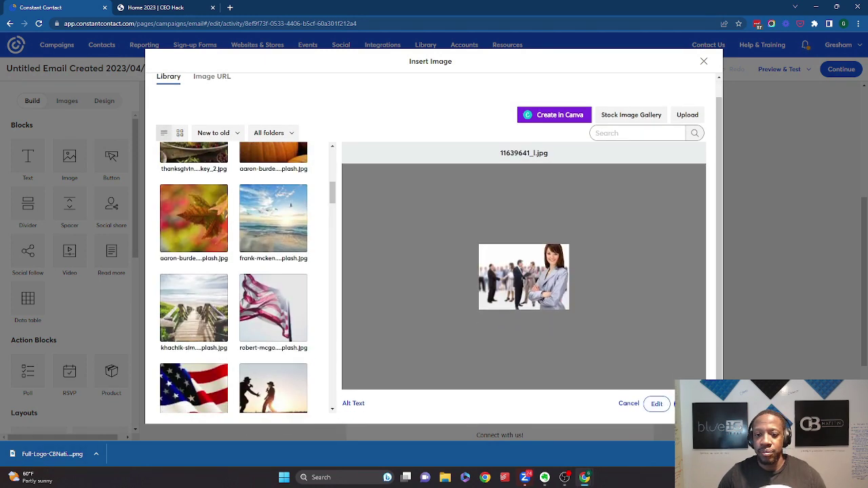
pyautogui.click(689, 403)
pyautogui.scroll(2, 500, 261)
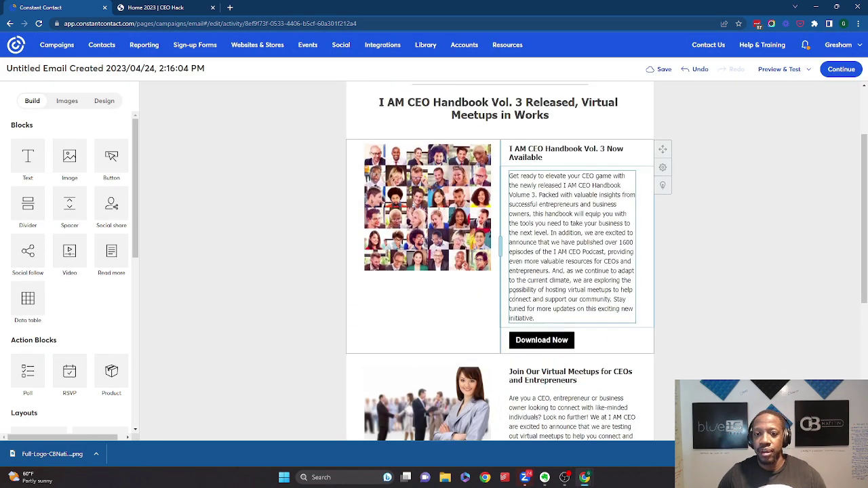
pyautogui.scroll(2, 534, 281)
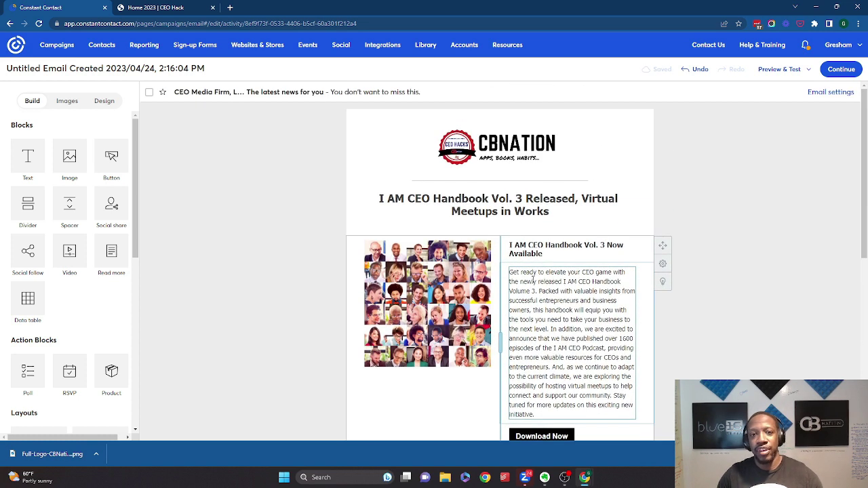
pyautogui.scroll(-2, 541, 348)
pyautogui.click(553, 348)
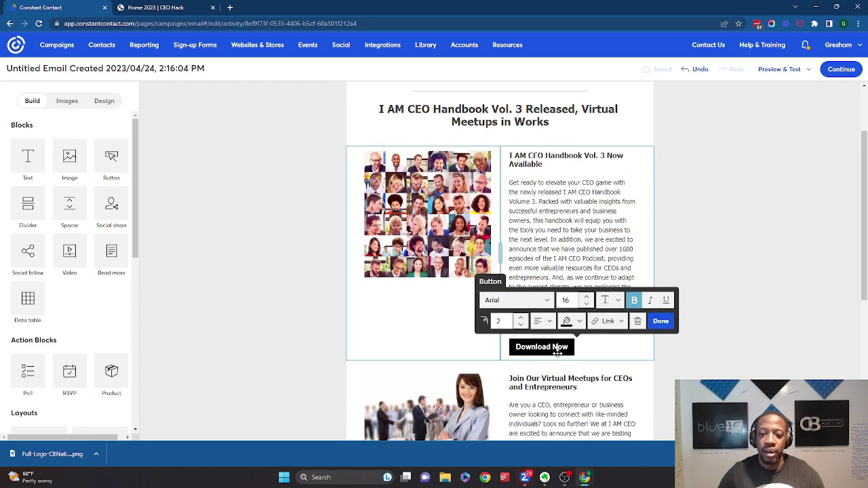
pyautogui.click(604, 327)
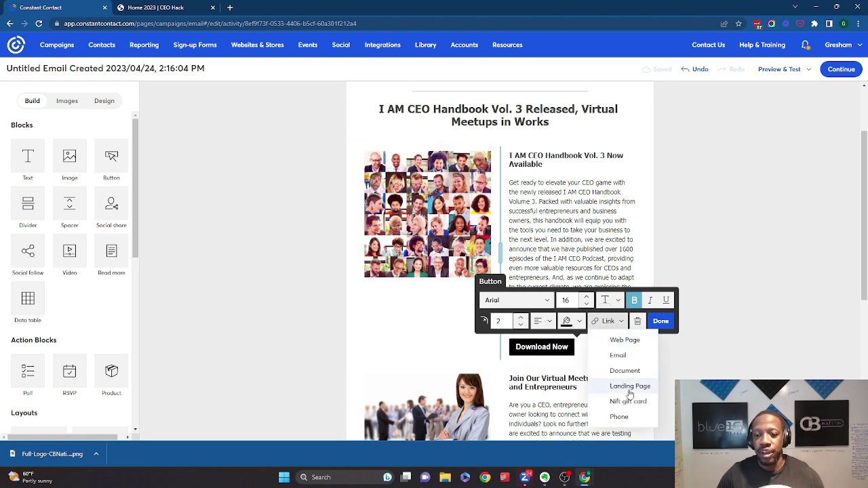
pyautogui.click(624, 340)
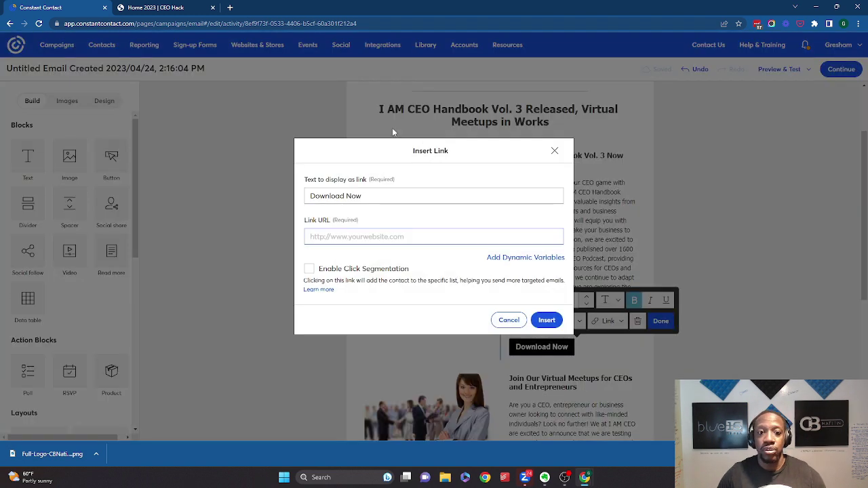
pyautogui.write('http://cbnation.co/iam')
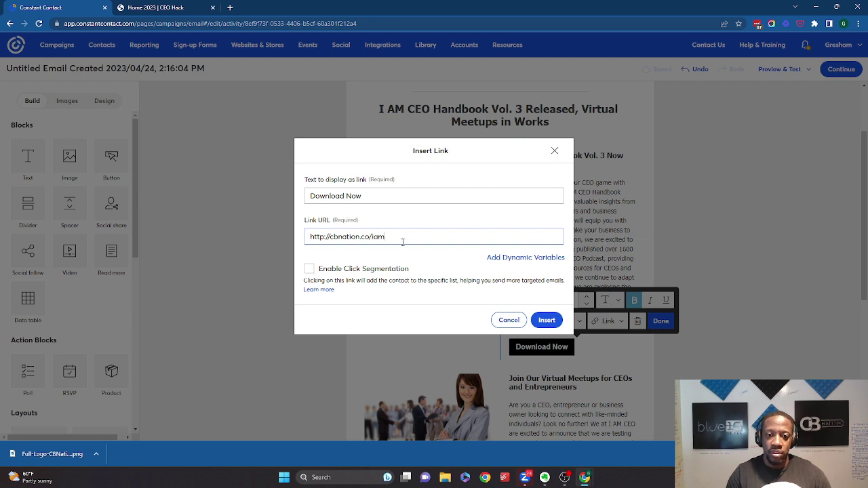
pyautogui.write('3')
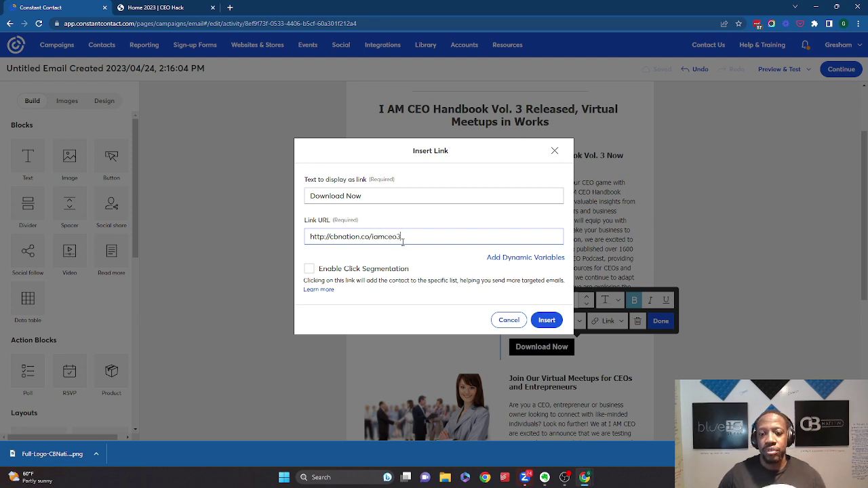
pyautogui.click(547, 321)
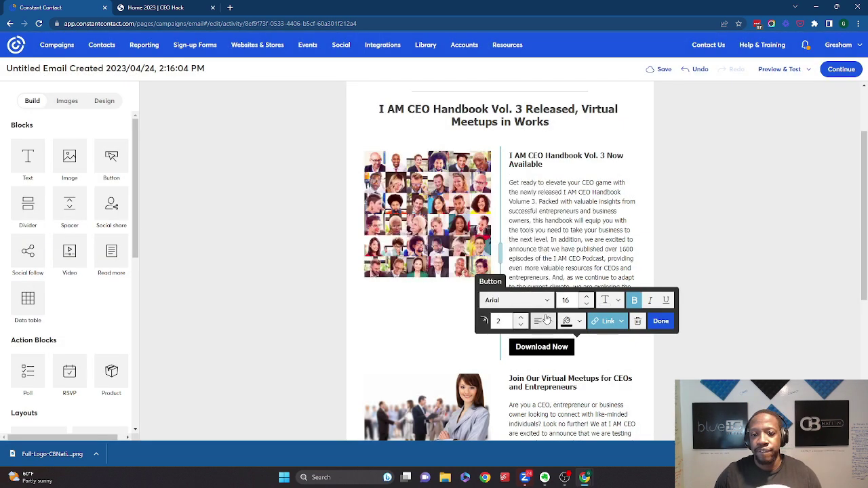
pyautogui.click(662, 328)
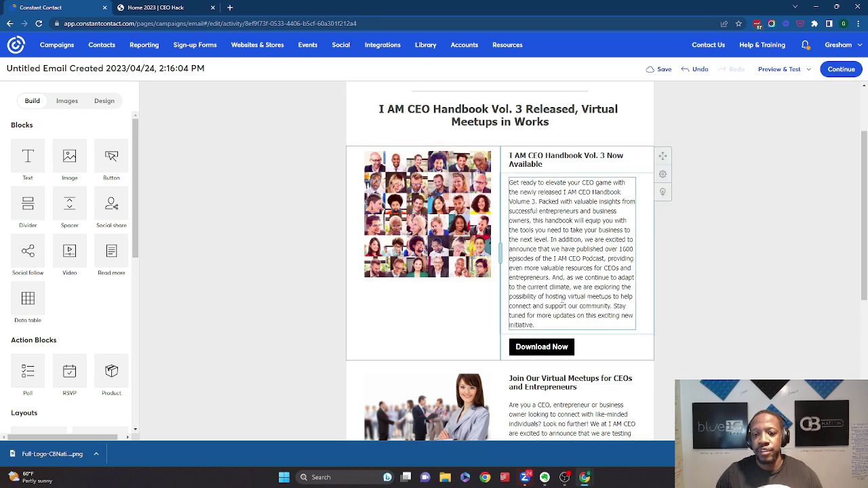
# Give the Download Now button a navy background from Recent Colors
pyautogui.click(573, 348)
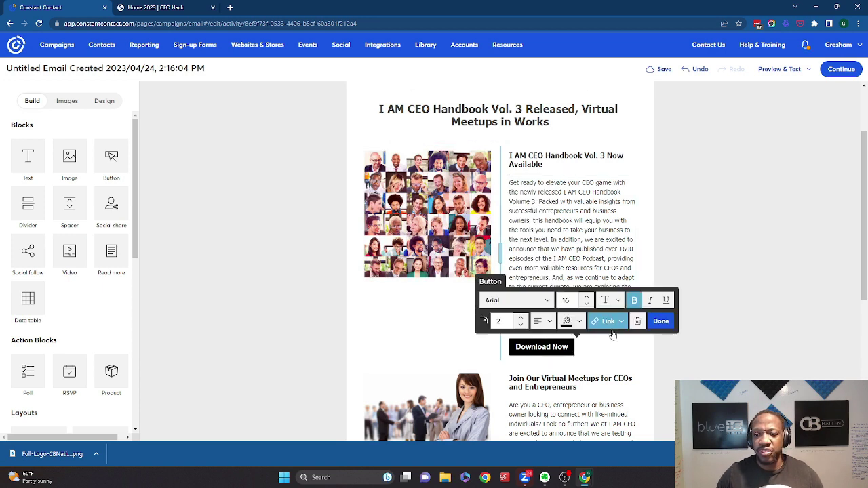
pyautogui.click(579, 321)
pyautogui.click(606, 297)
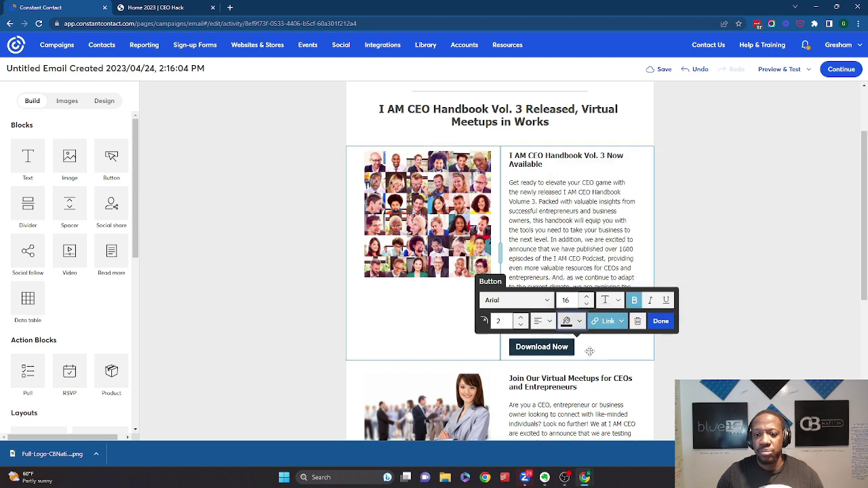
pyautogui.click(661, 321)
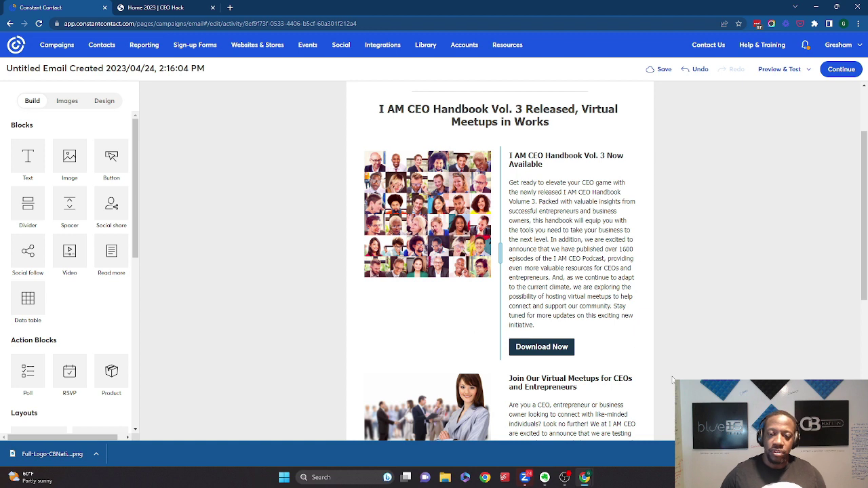
# Select the Join Now button and deselect it without making changes
pyautogui.scroll(-4, 672, 380)
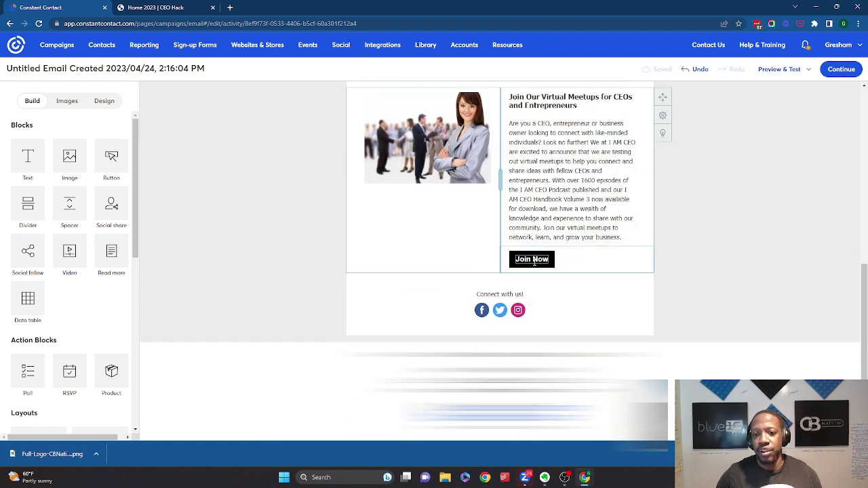
pyautogui.click(552, 258)
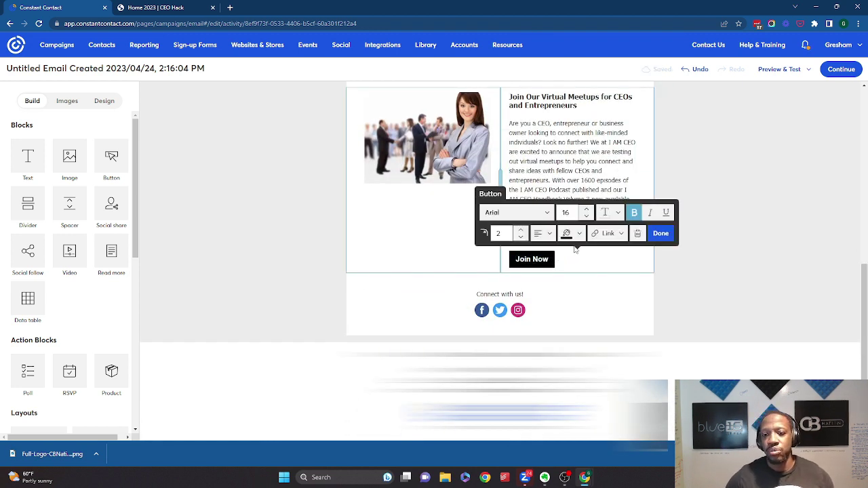
pyautogui.click(688, 198)
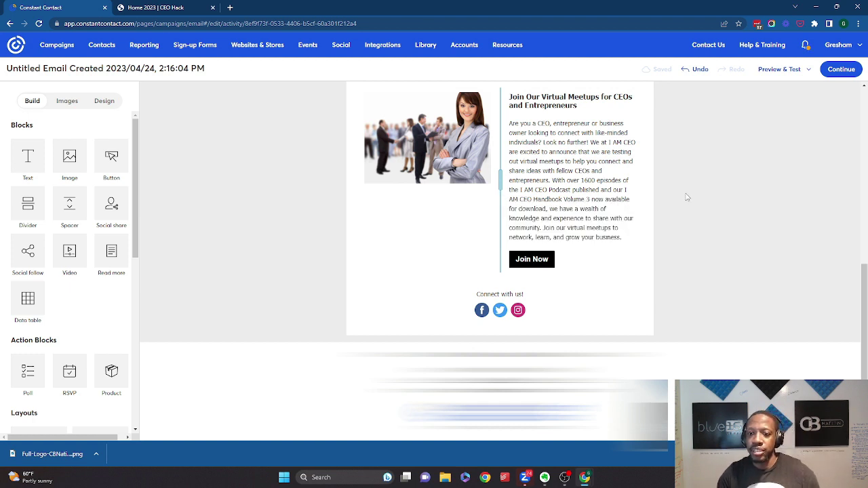
pyautogui.scroll(4, 687, 199)
pyautogui.scroll(2, 687, 200)
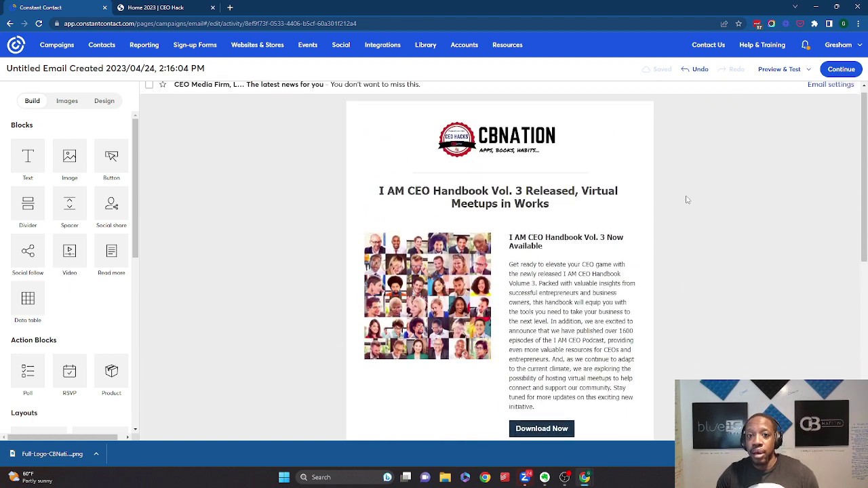
pyautogui.click(779, 71)
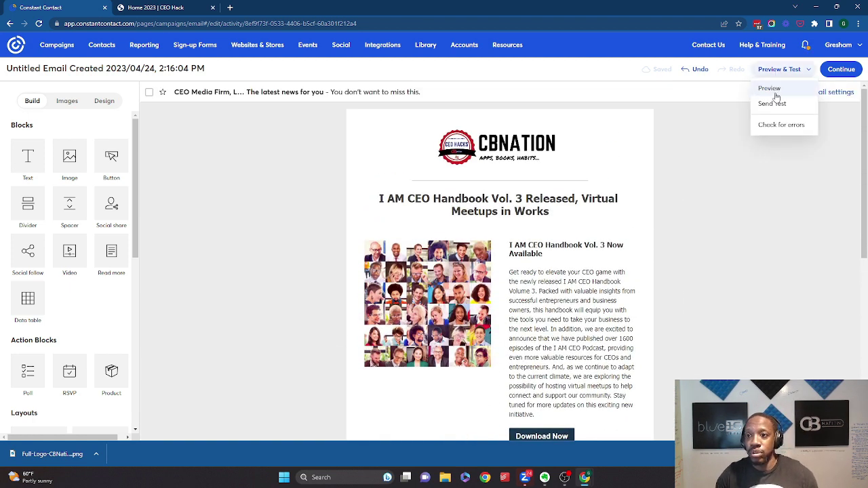
pyautogui.click(776, 89)
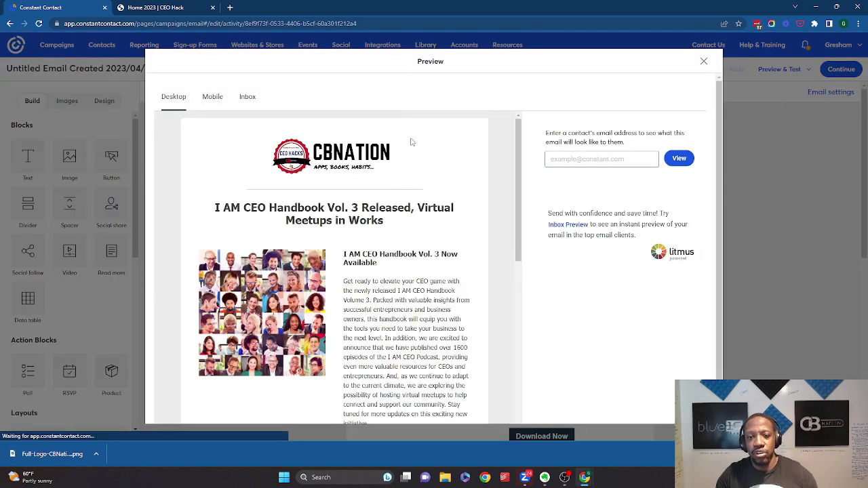
pyautogui.scroll(-3, 426, 138)
pyautogui.scroll(-2, 512, 171)
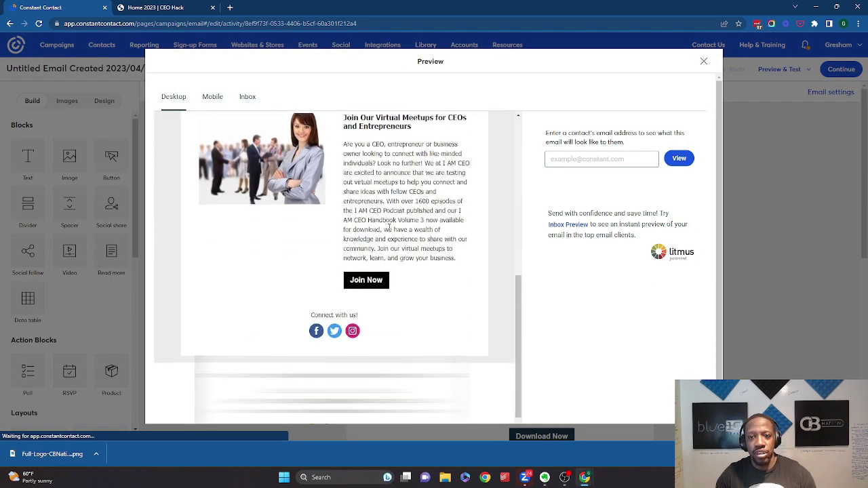
pyautogui.click(560, 162)
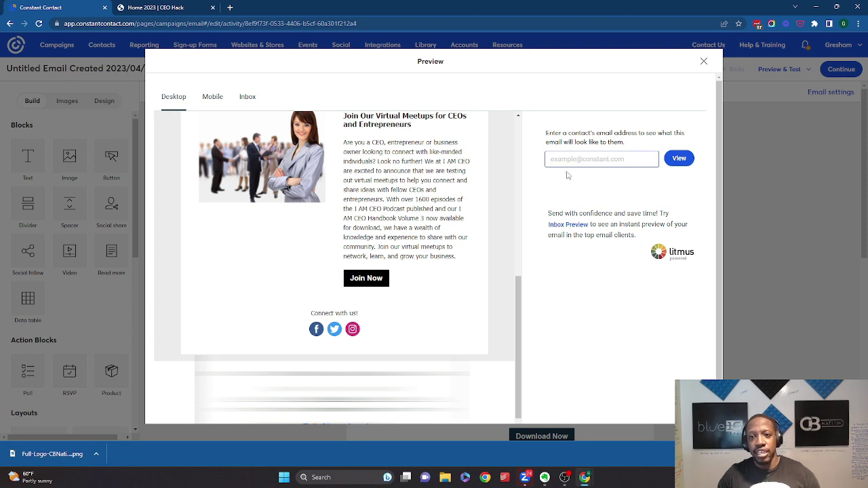
pyautogui.click(704, 62)
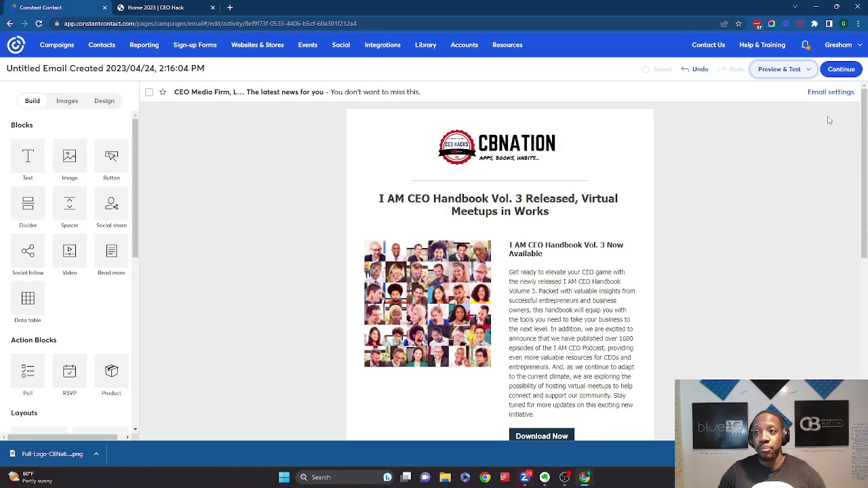
# Continue from the editor to the send scheduling page and scroll through its sections
pyautogui.click(842, 72)
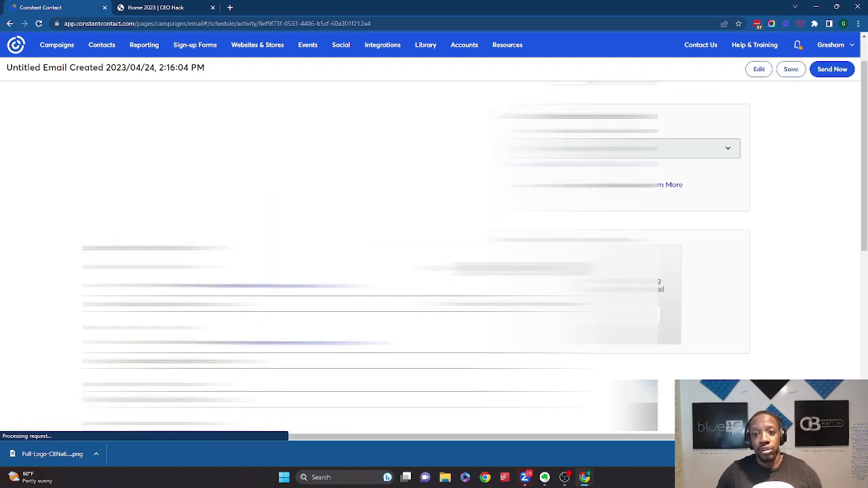
pyautogui.scroll(-5, 435, 258)
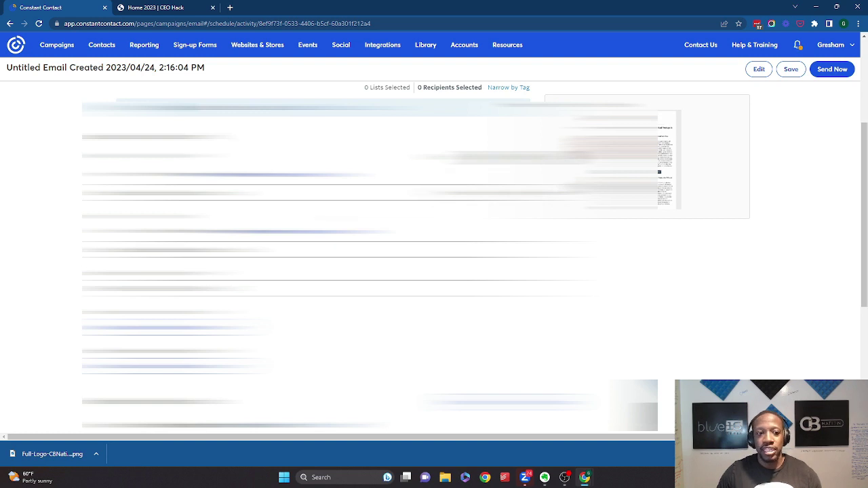
pyautogui.scroll(-10, 434, 258)
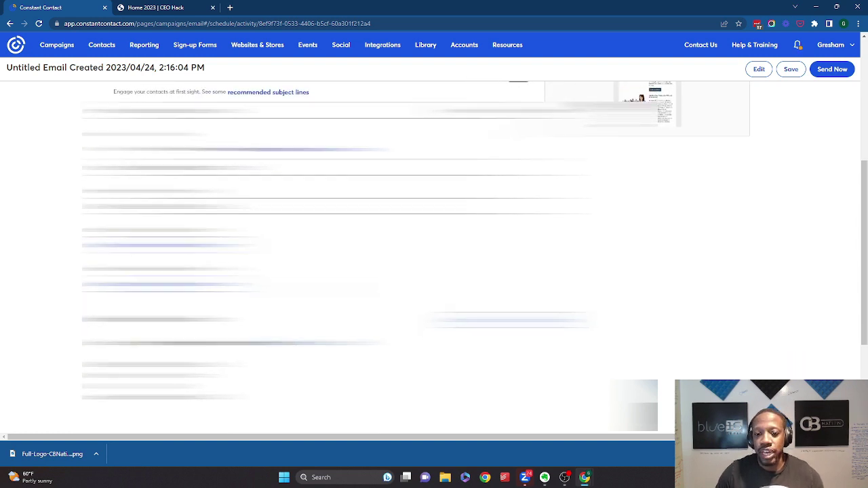